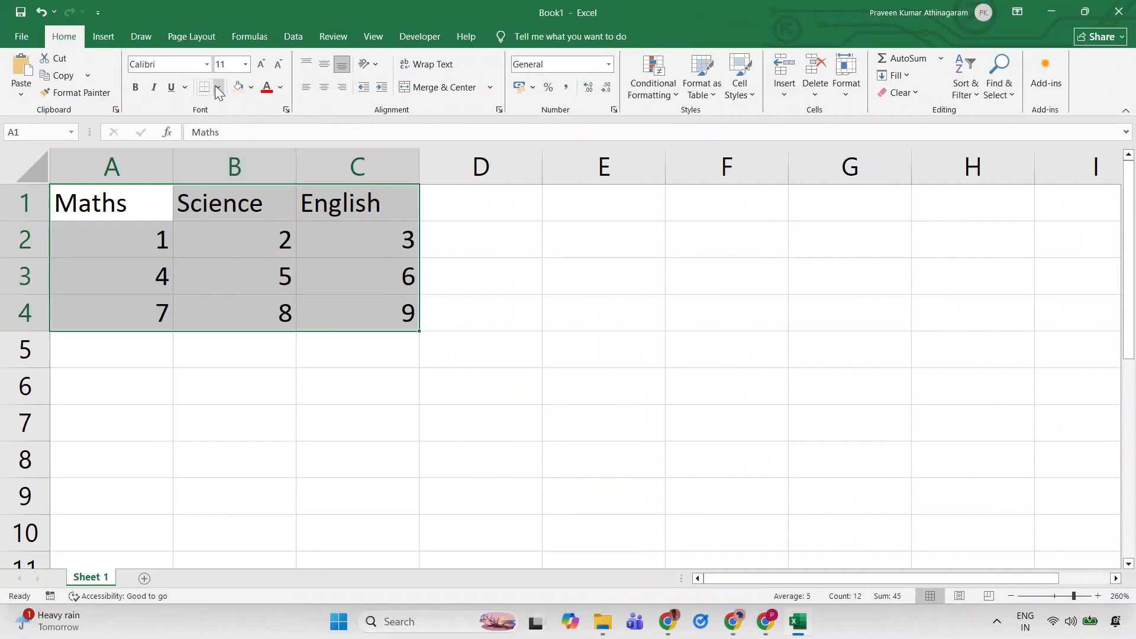
Apply all borders to the selected marks table in A1:C4
left_click(217, 88)
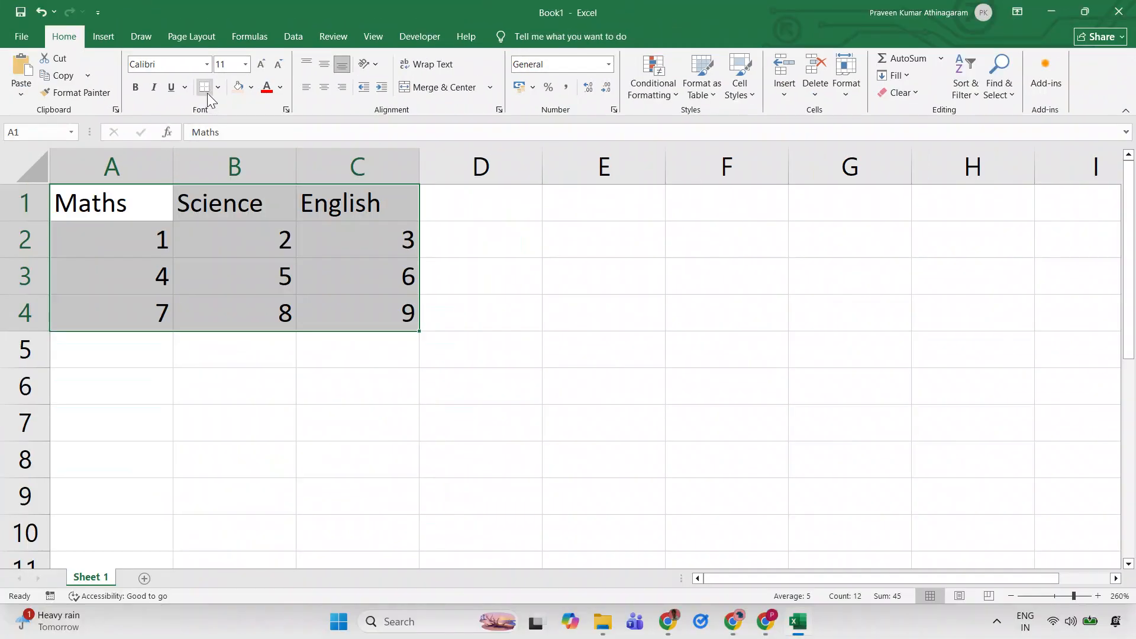
left_click(216, 86)
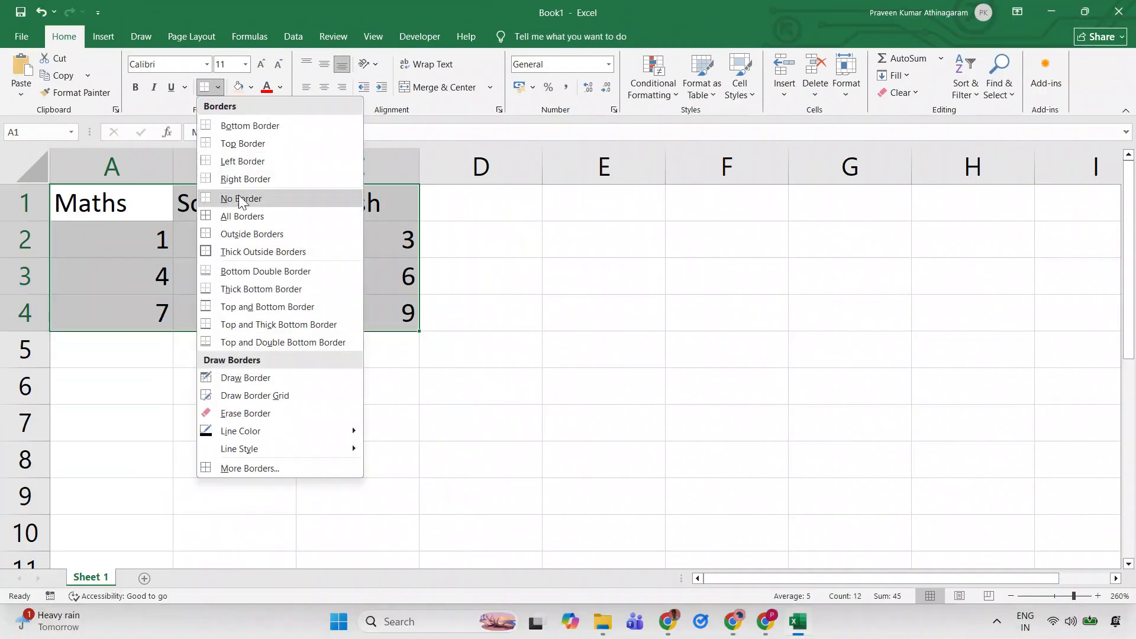
left_click(243, 221)
left_click(394, 426)
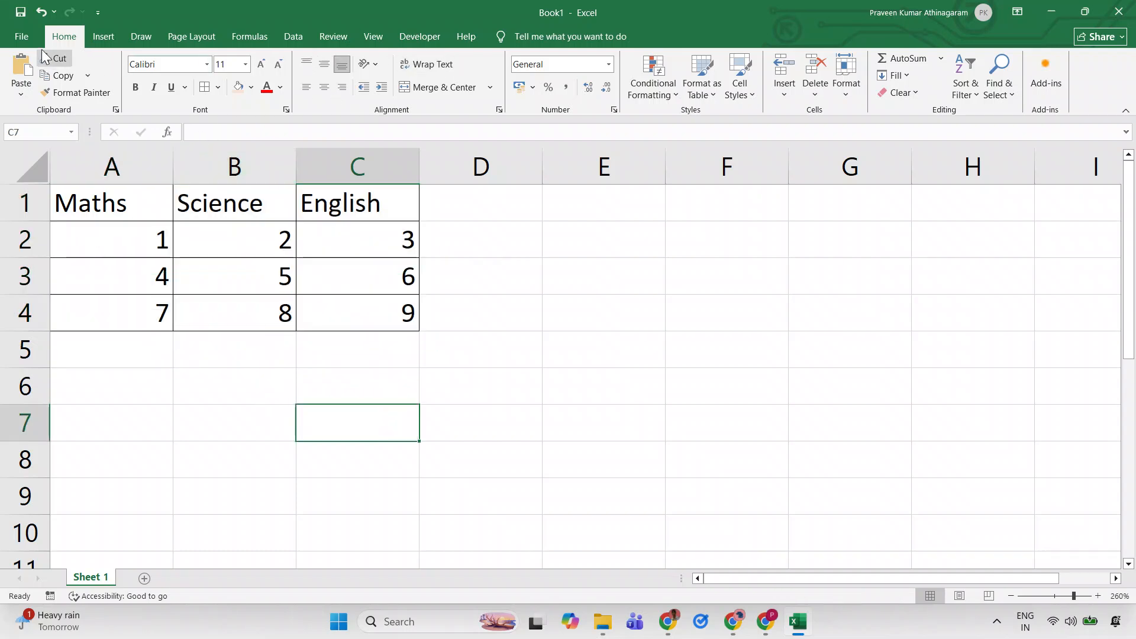
Open the print preview of the sheet to check the table's borders
left_click(21, 38)
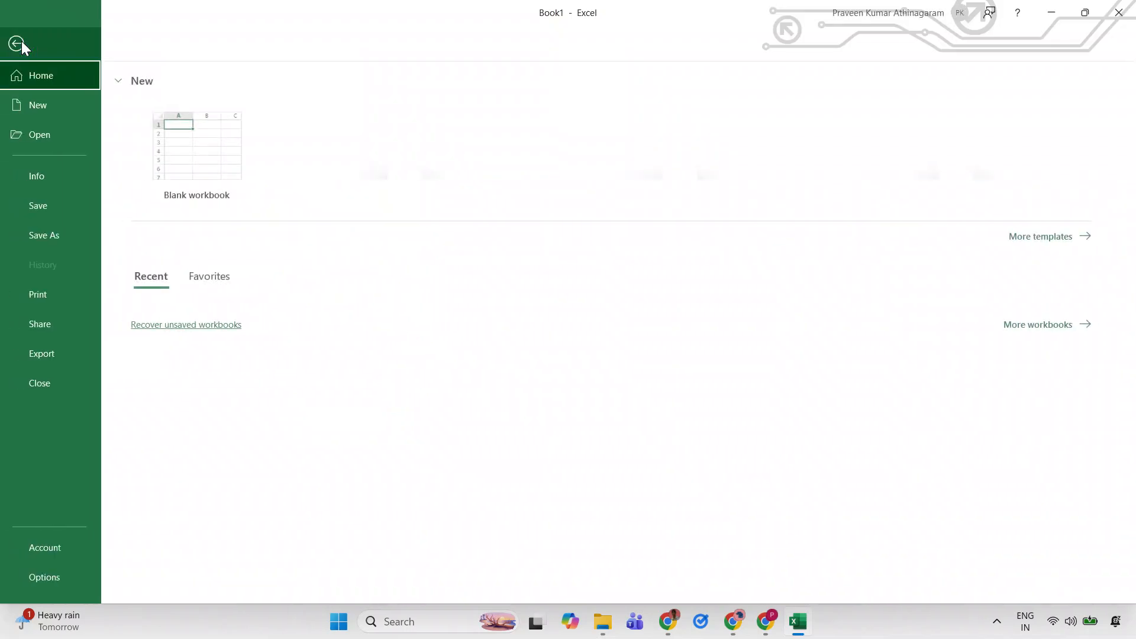
left_click(47, 293)
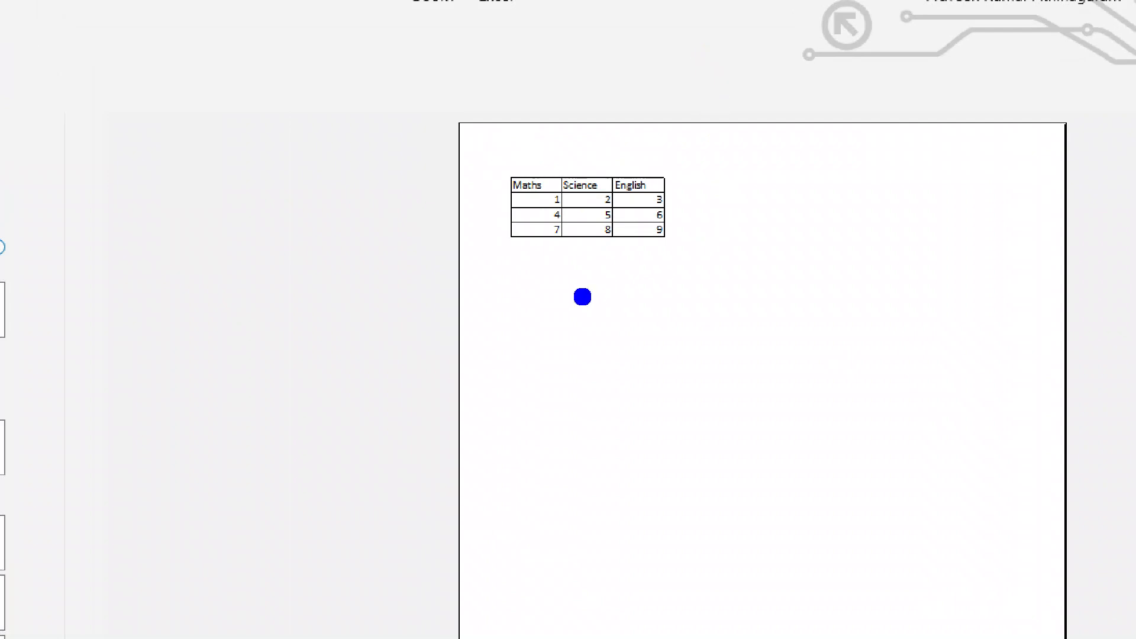
left_click_drag(575, 269, 524, 445)
key("t")
left_click(655, 421)
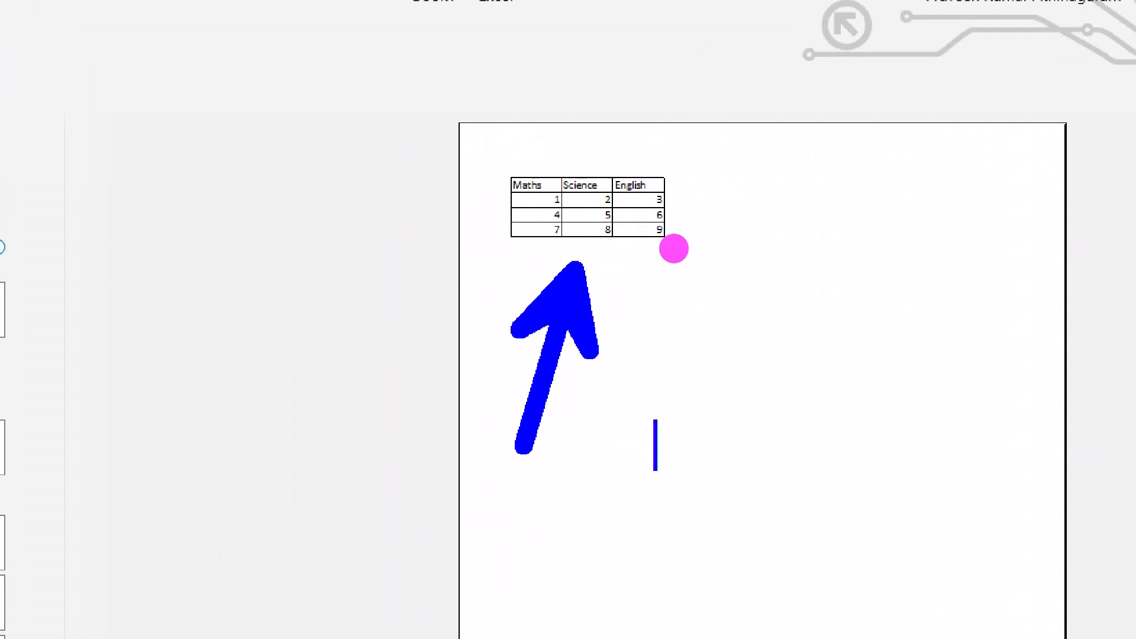
type("Borders")
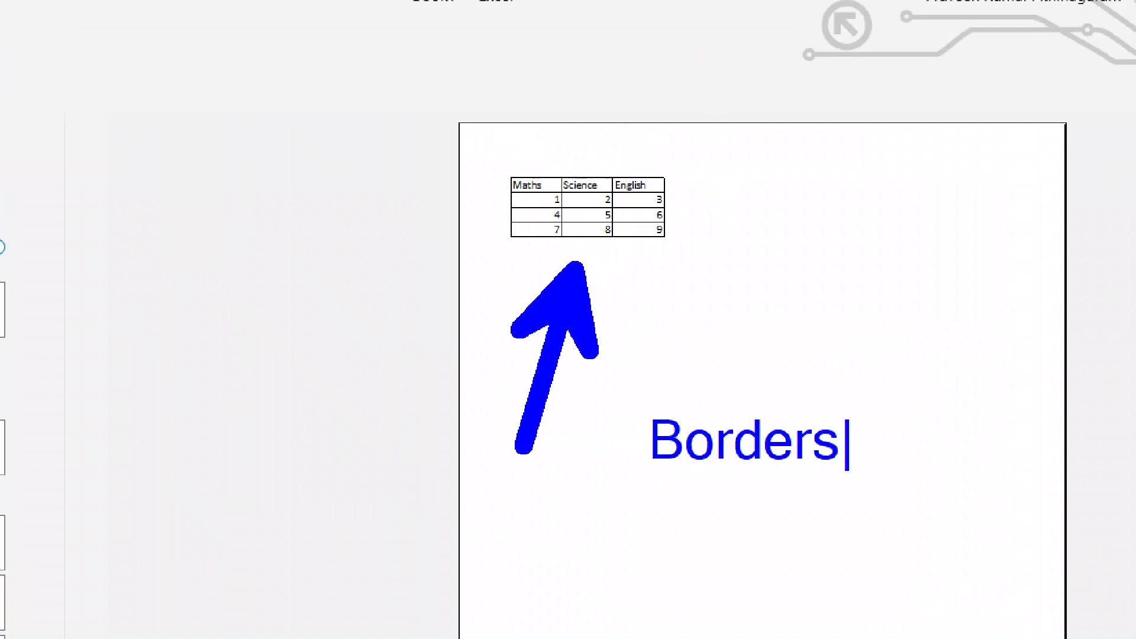
key("Escape")
key("Escape")
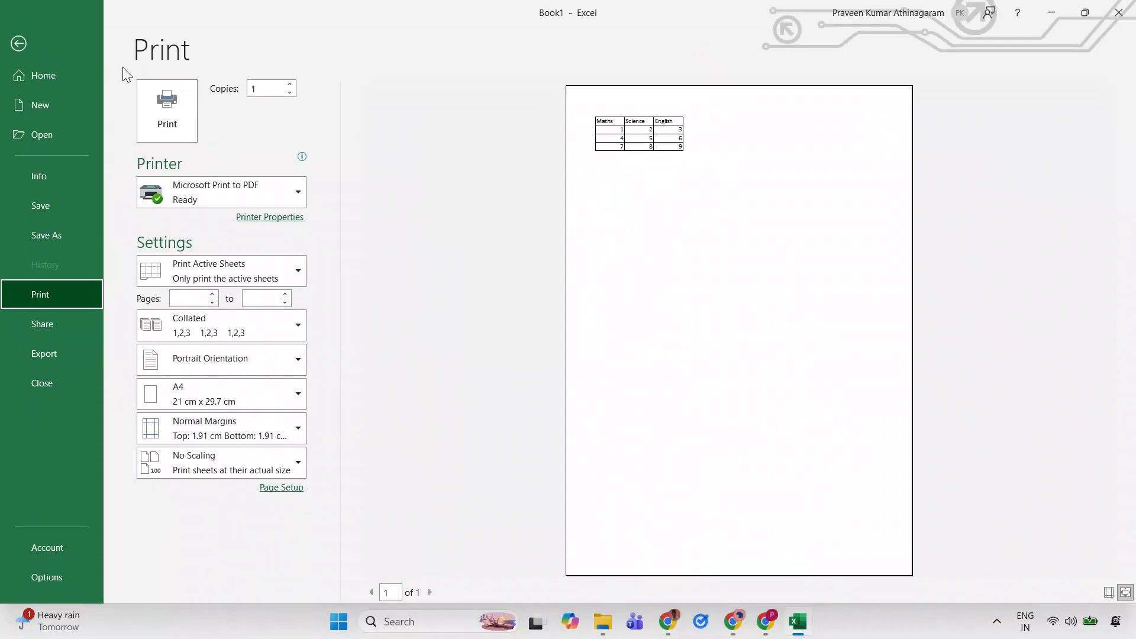
Return from the print preview to the worksheet and select the table range A1:C4
left_click(13, 48)
left_click(320, 319)
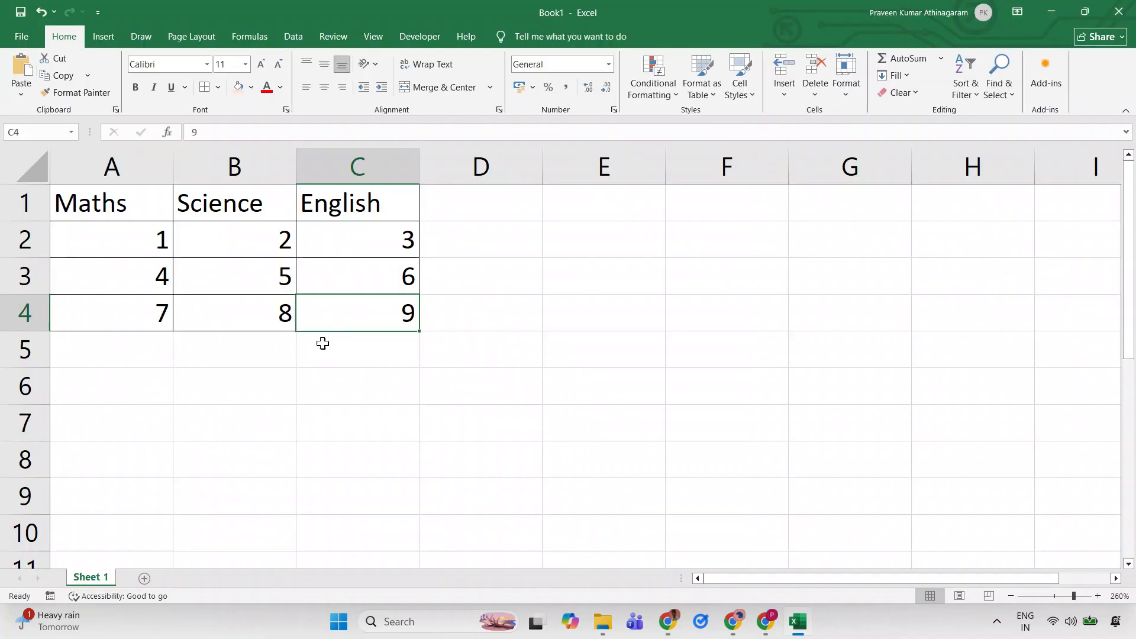
left_click_drag(98, 206, 320, 311)
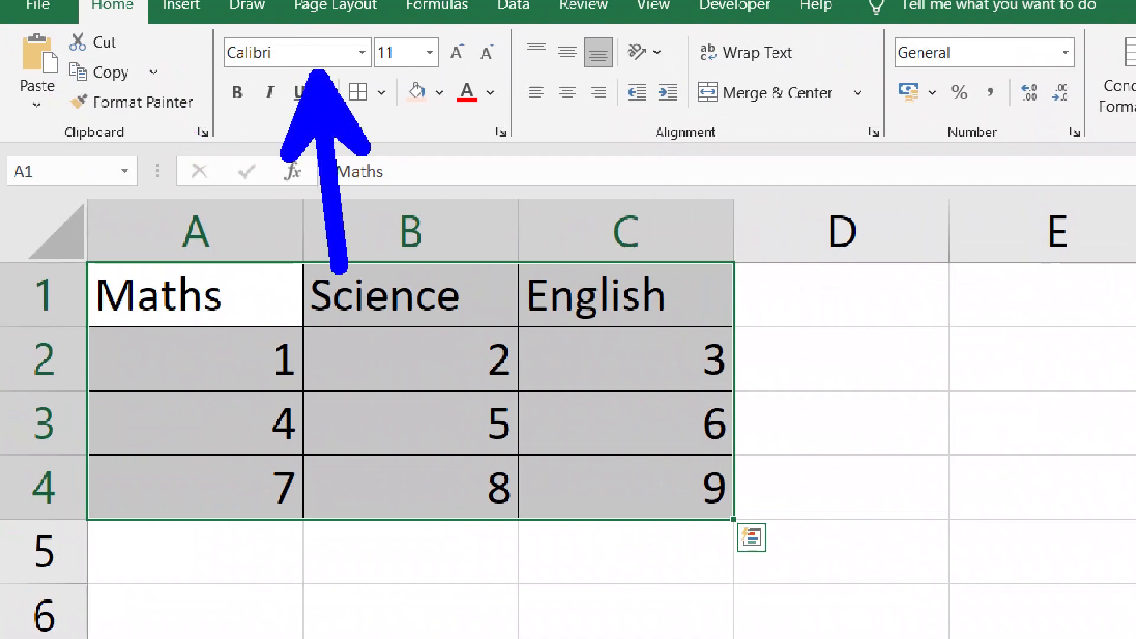
type("Chang")
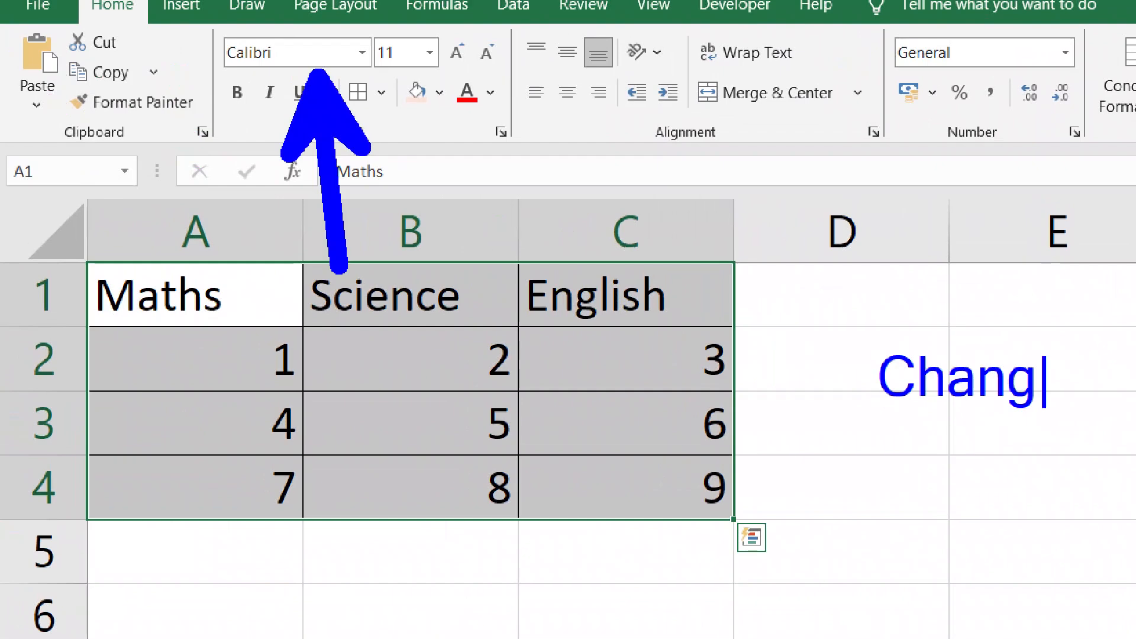
type("e")
key("Return")
type("Font")
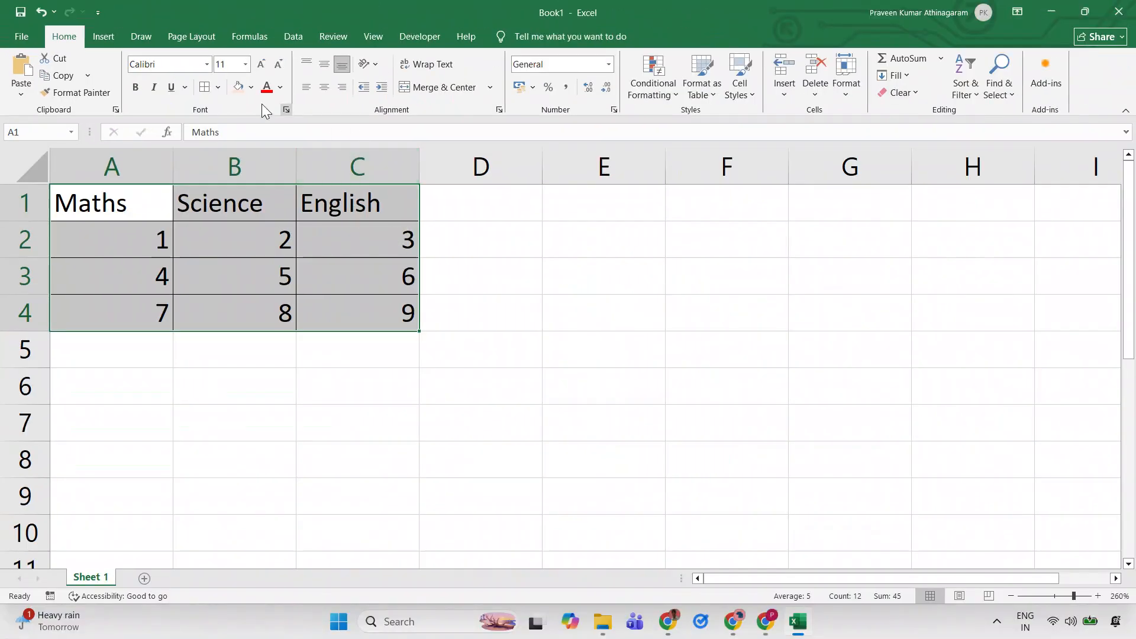
Set the font of the table in A1:C4 to Aptos Black at size 18
left_click(207, 65)
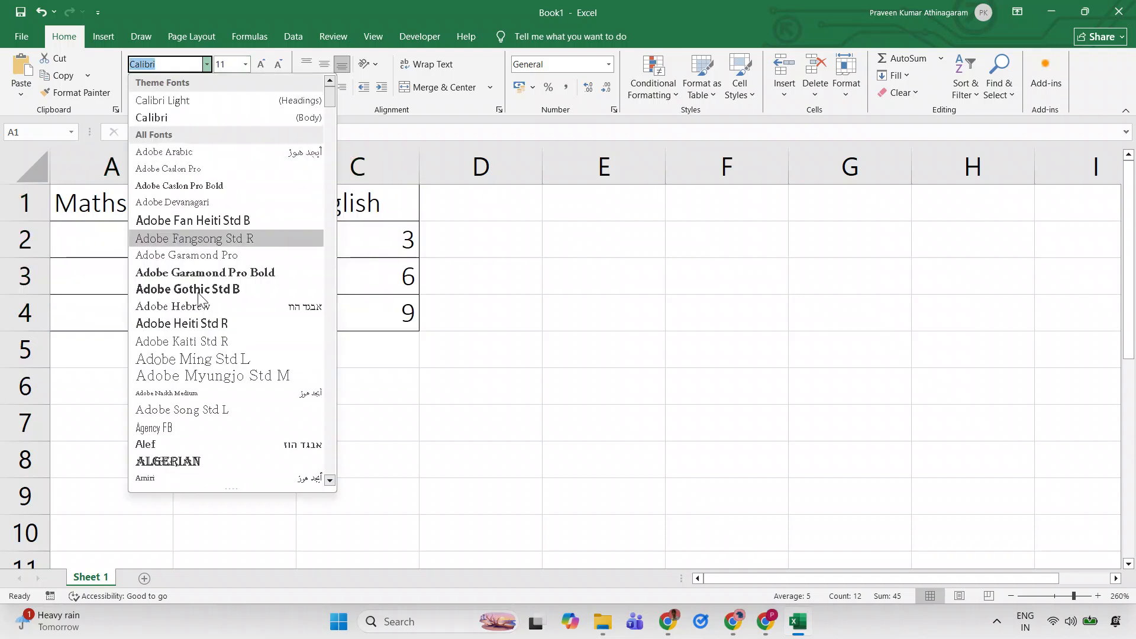
scroll(169, 403, "down", 2)
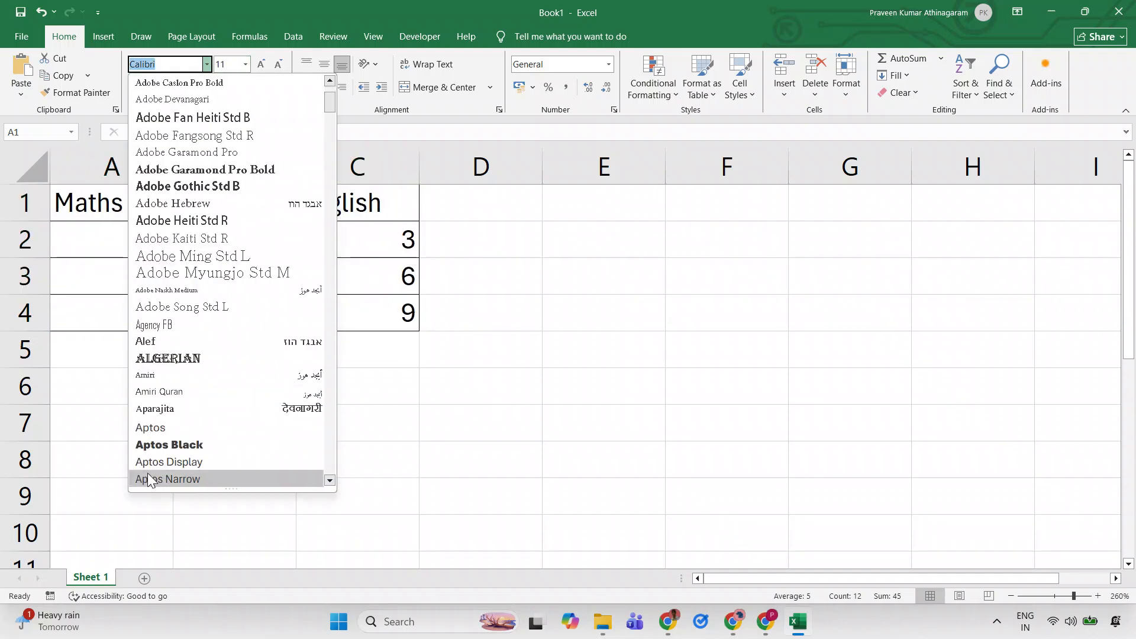
left_click(169, 445)
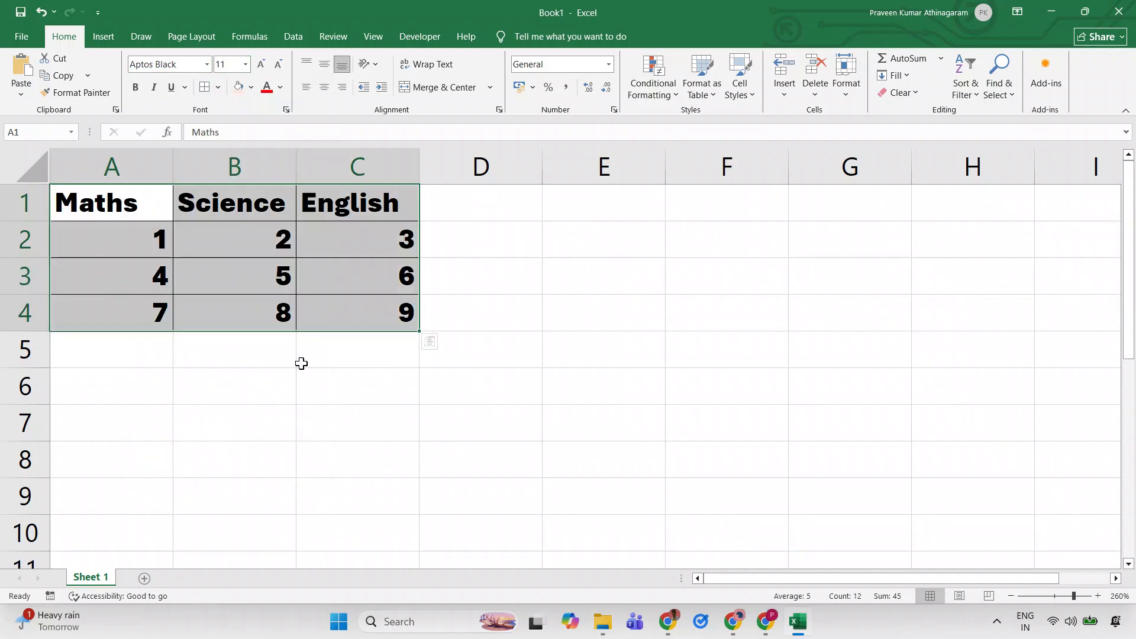
left_click(246, 65)
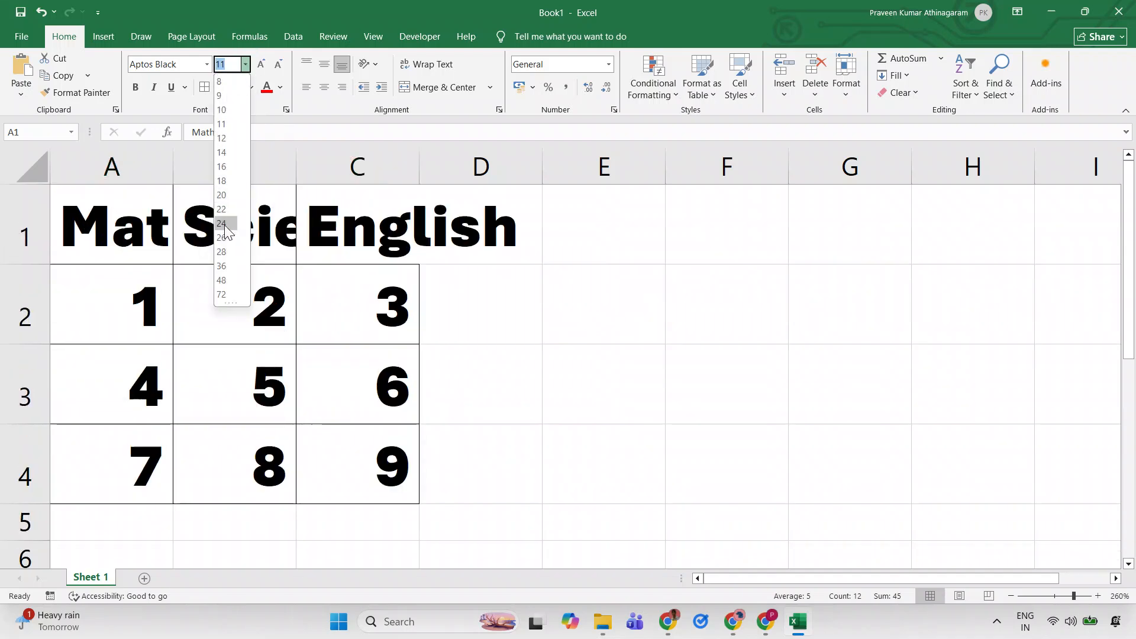
left_click(222, 181)
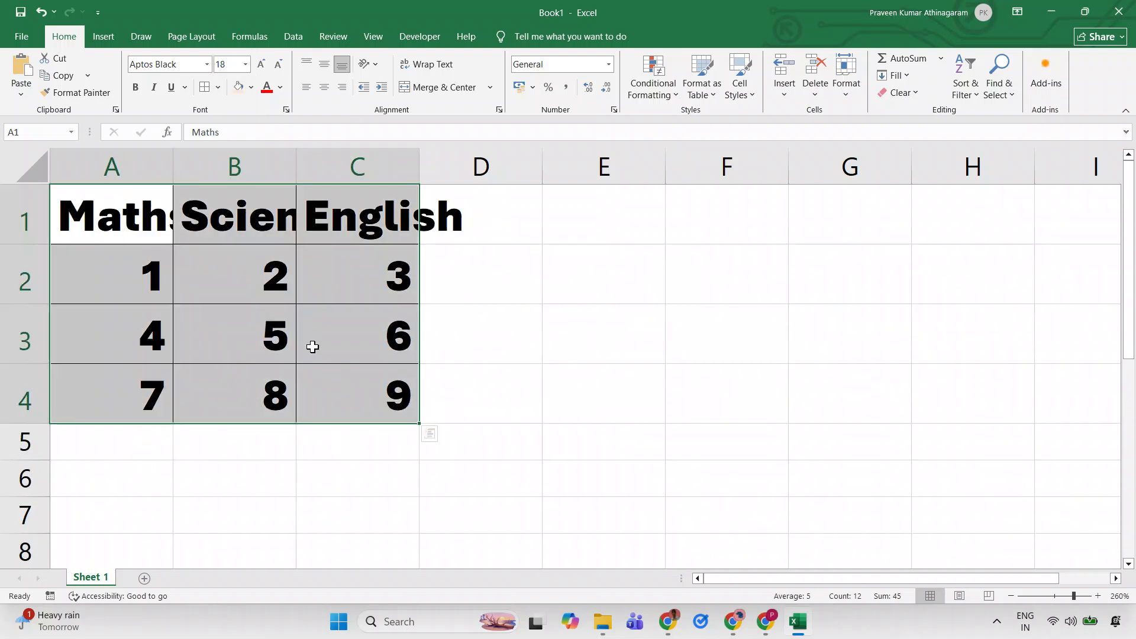
left_click(312, 347)
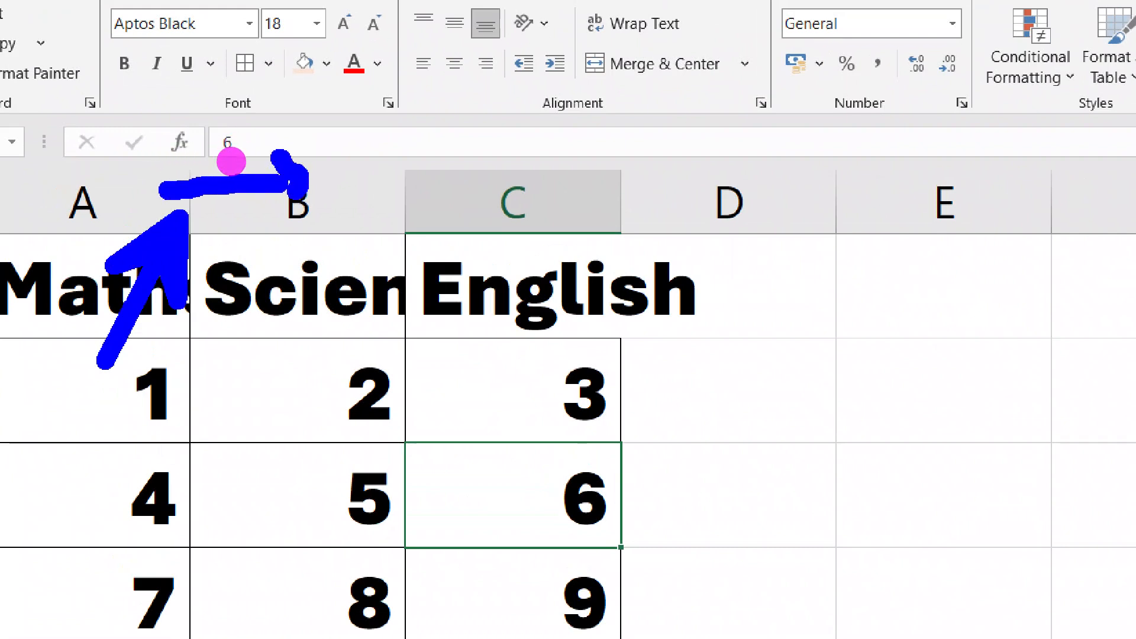
left_click_drag(296, 190, 285, 205)
left_click_drag(130, 167, 198, 240)
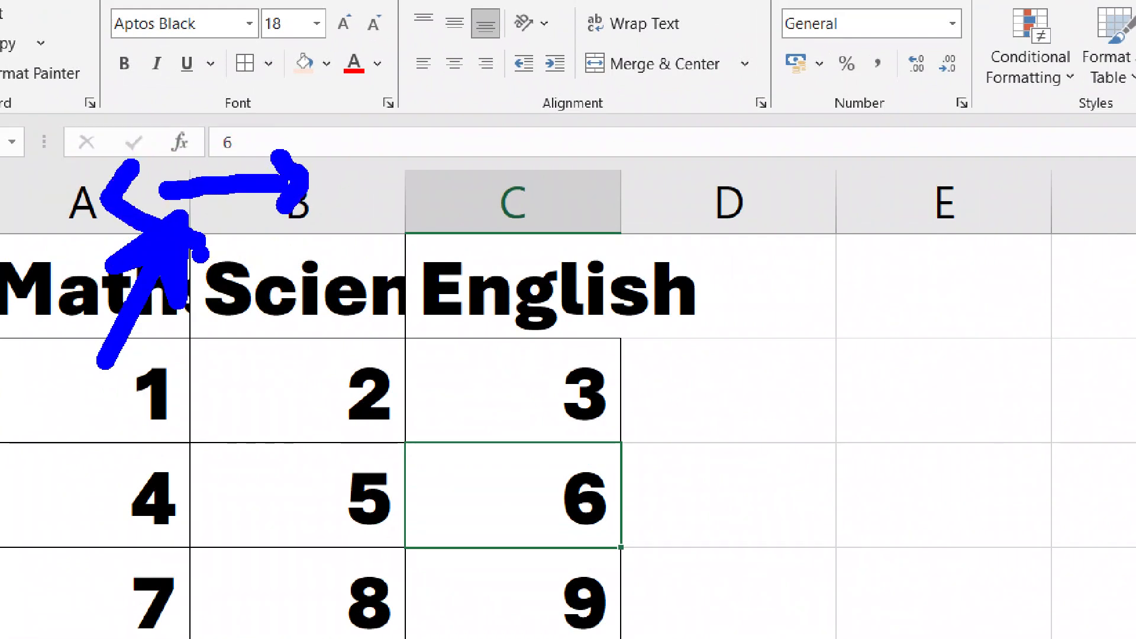
Widen column A to about 13.44, and widen columns B and C so the headings Science and English fit completely
left_click_drag(189, 201, 324, 201)
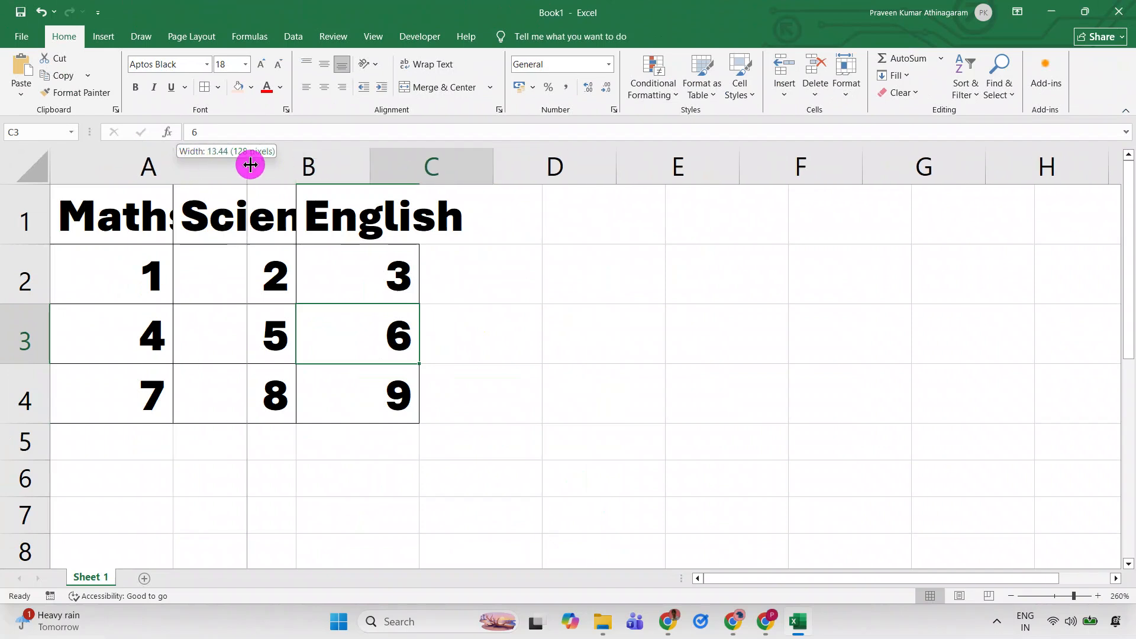
left_click_drag(250, 165, 248, 165)
left_click_drag(369, 165, 429, 161)
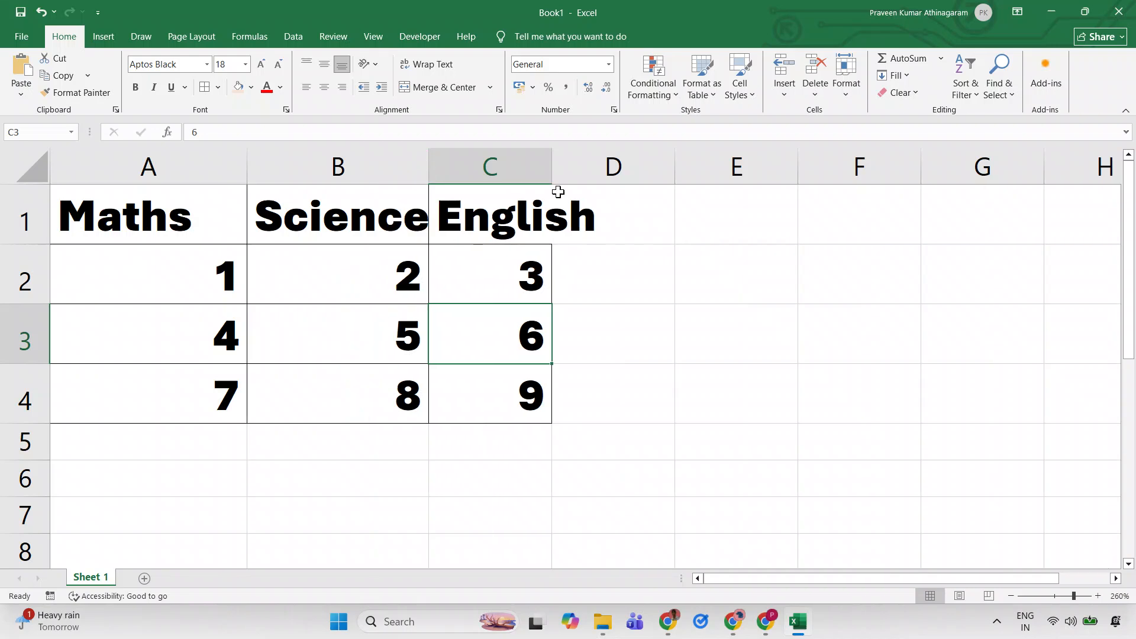
double_click(430, 161)
double_click(568, 162)
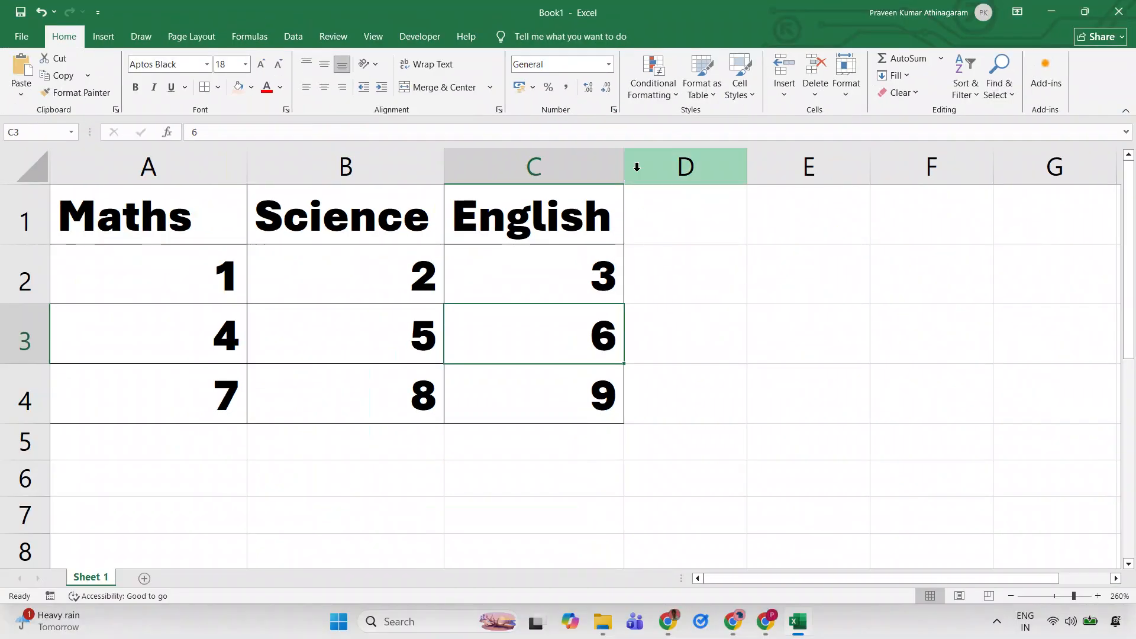
double_click(626, 164)
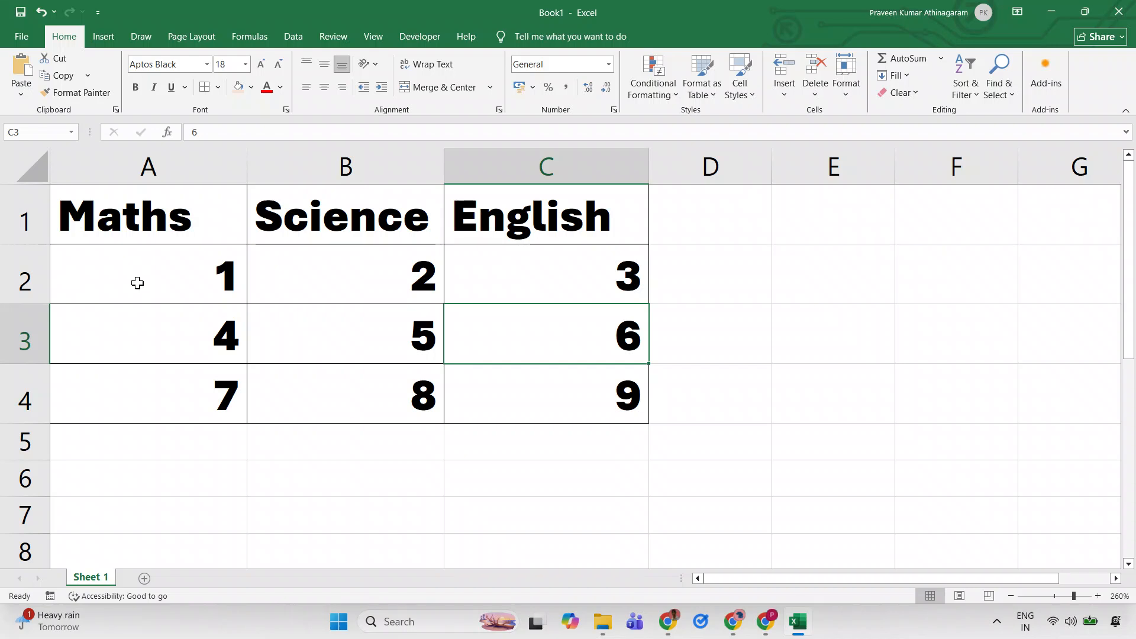
Change the font color of the numbers in A2:C4 to the orange theme color
left_click_drag(121, 270, 550, 394)
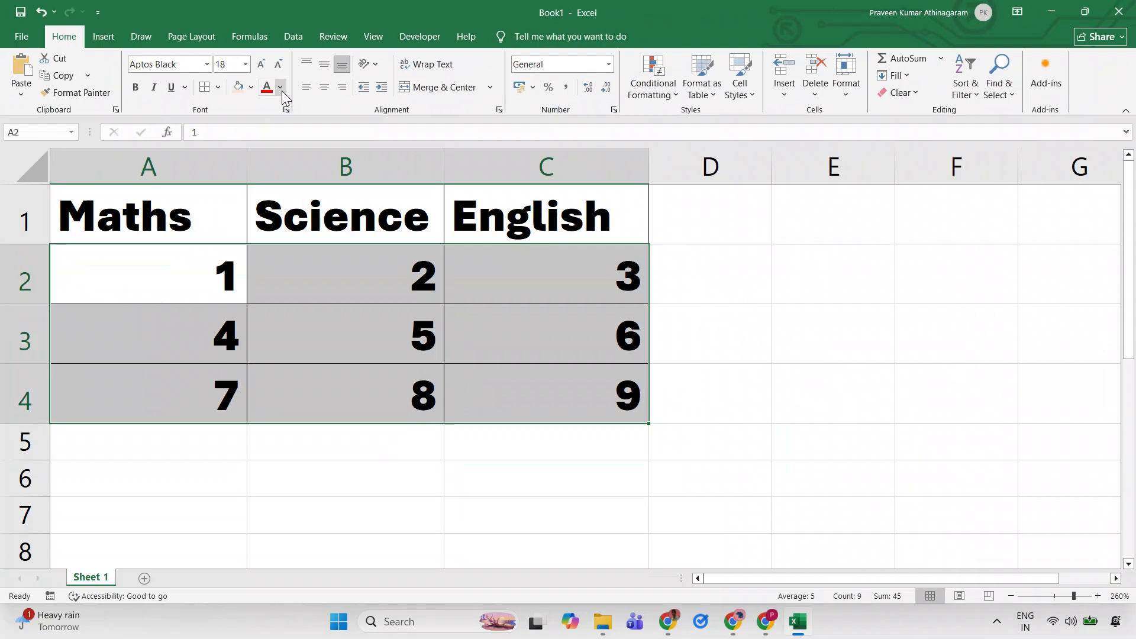
left_click(281, 89)
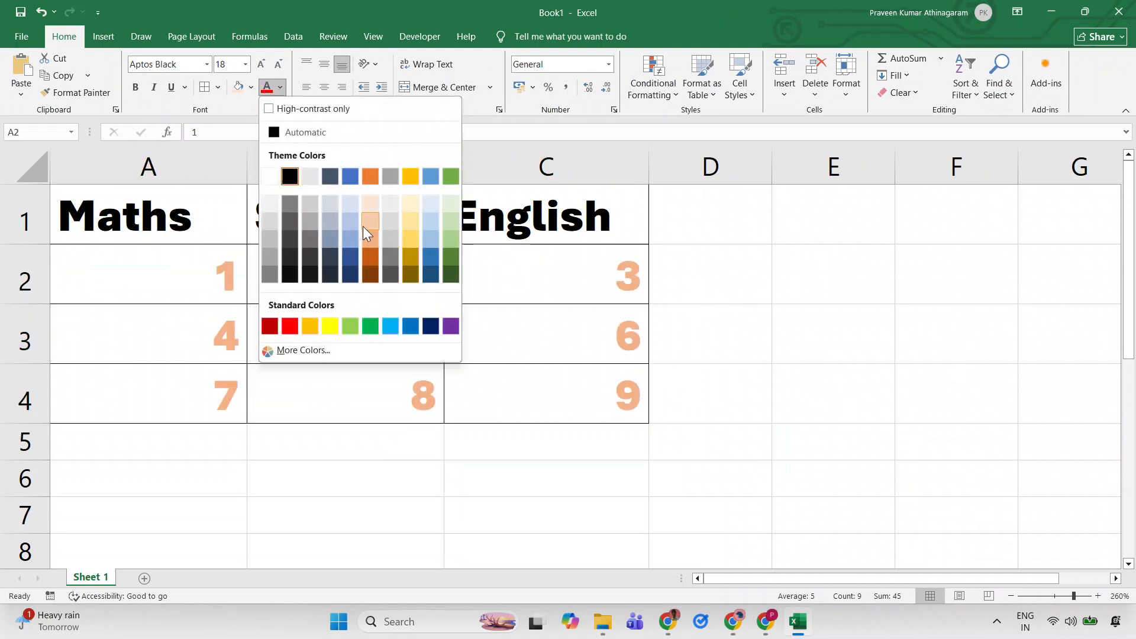
left_click(368, 179)
left_click(540, 398)
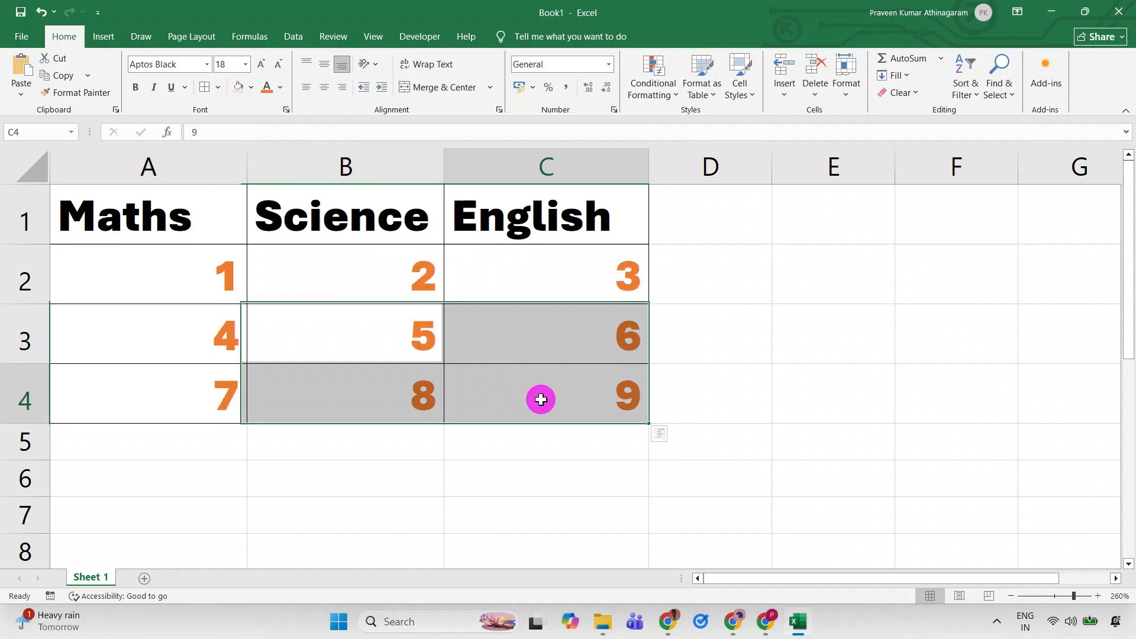
Change the font color of the headings in A1:C1 to the green theme color
left_click_drag(185, 219, 435, 187)
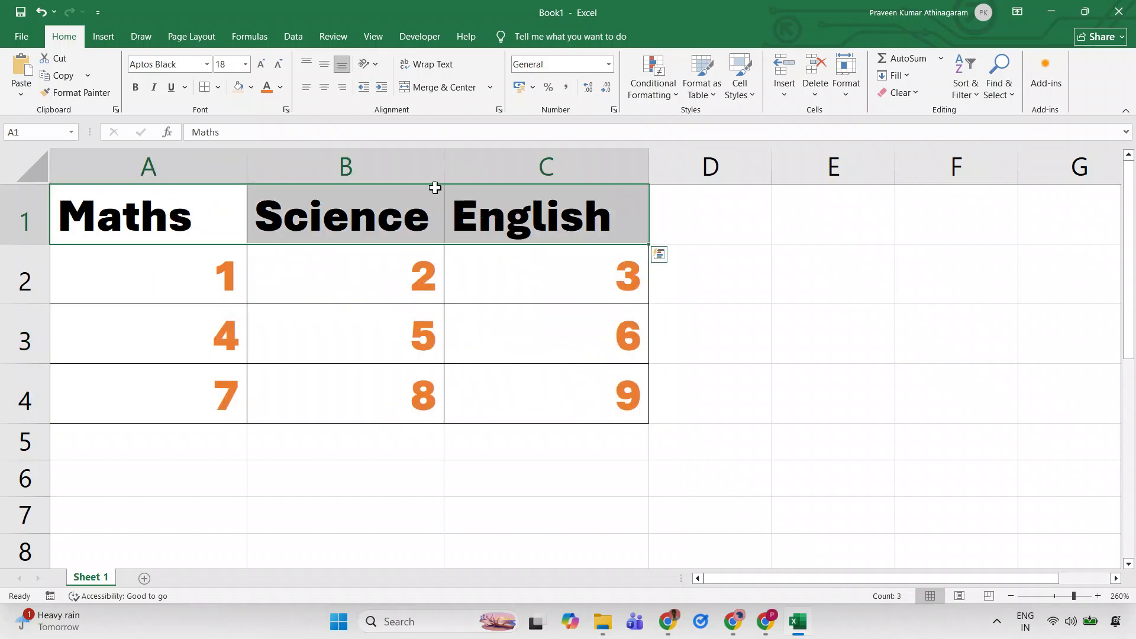
left_click(281, 87)
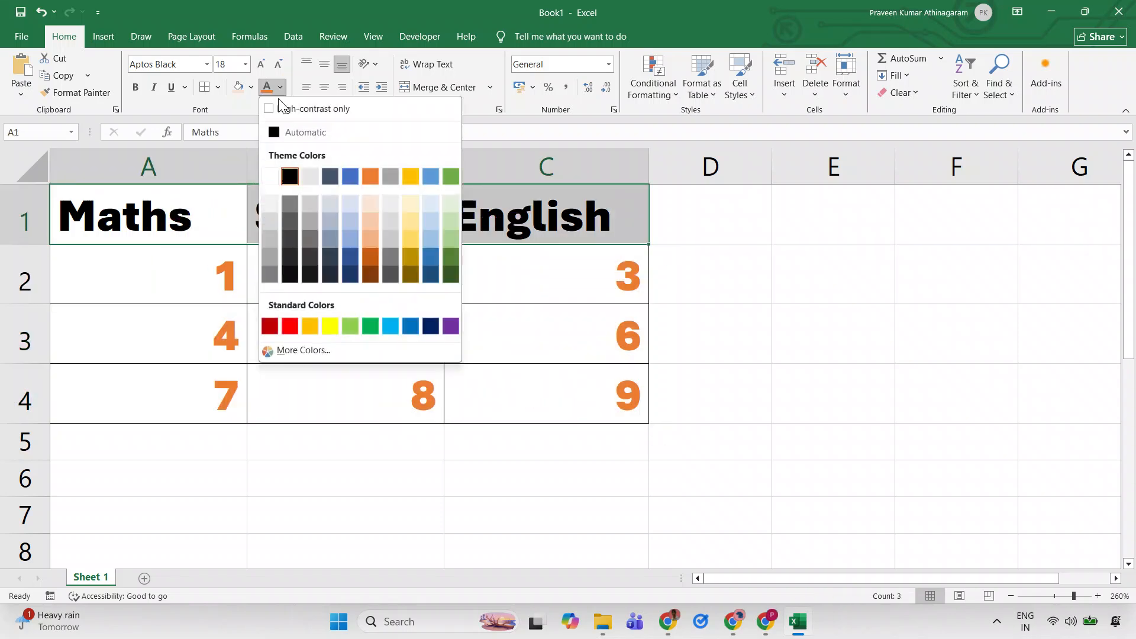
left_click(450, 176)
left_click(562, 412)
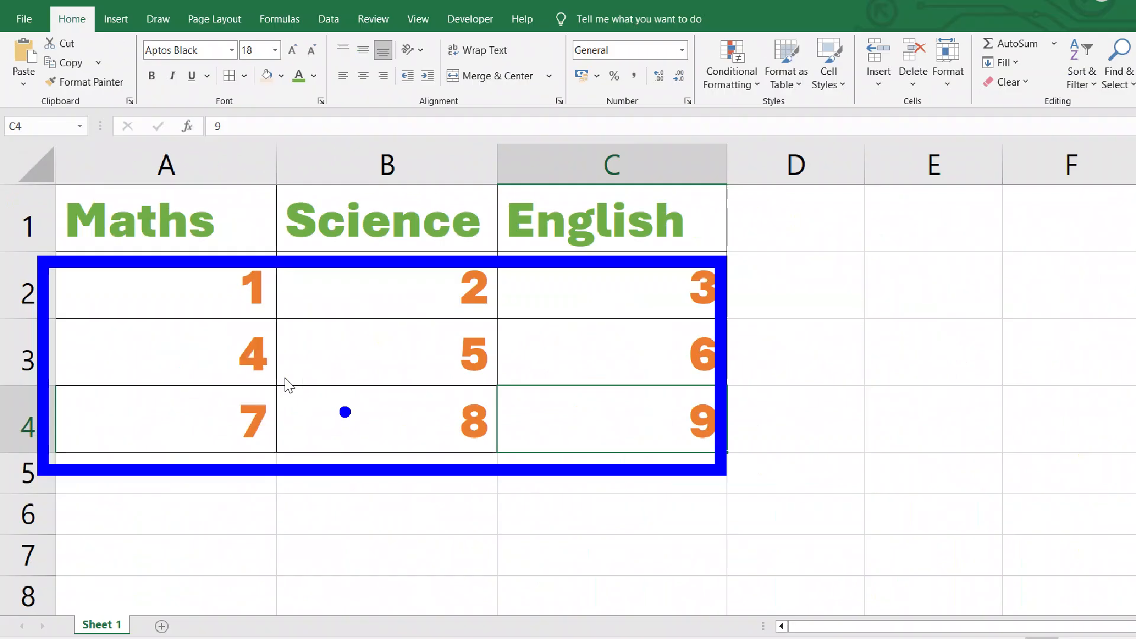
left_click_drag(216, 314, 588, 434)
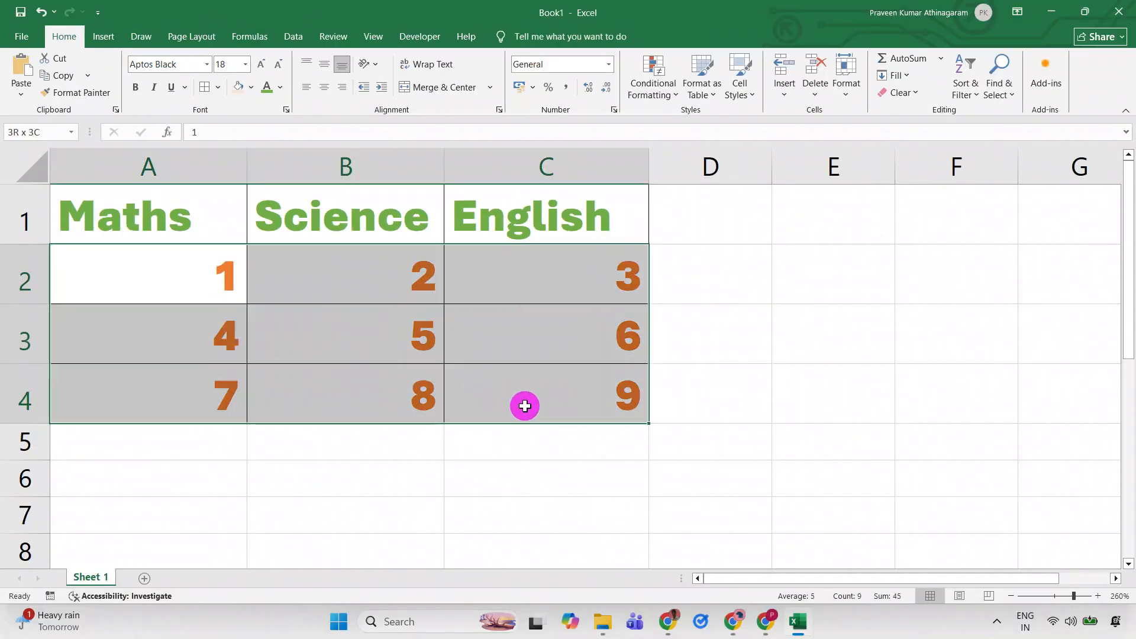
left_click_drag(525, 406, 525, 406)
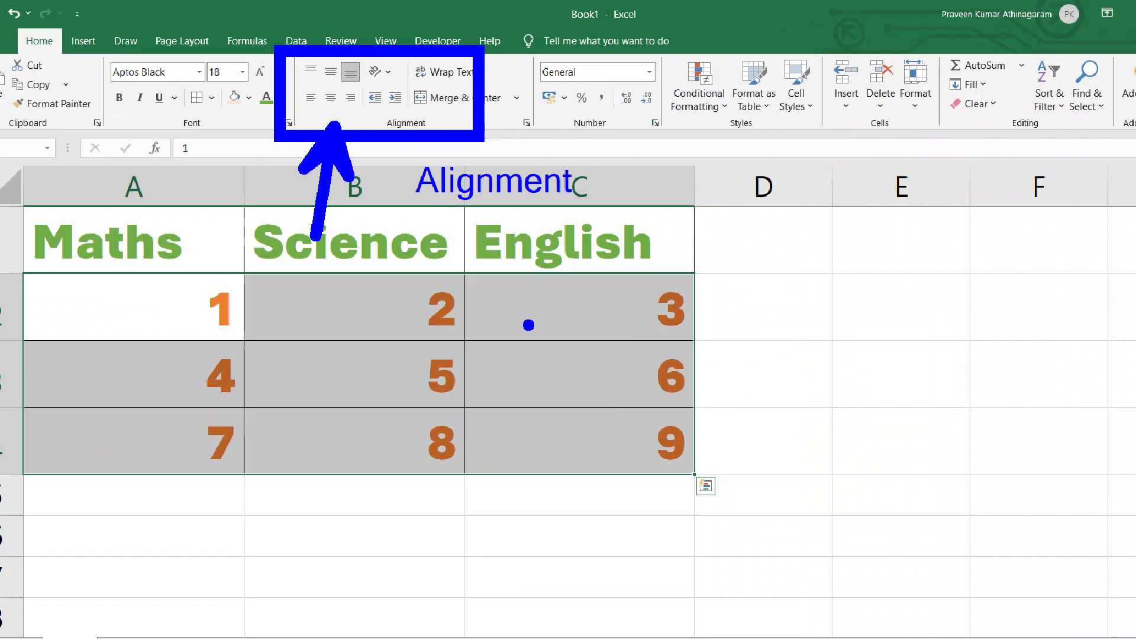
left_click(338, 521)
Center the contents of the whole table A1:C4 horizontally and align them to the middle vertically
left_click_drag(186, 242, 524, 382)
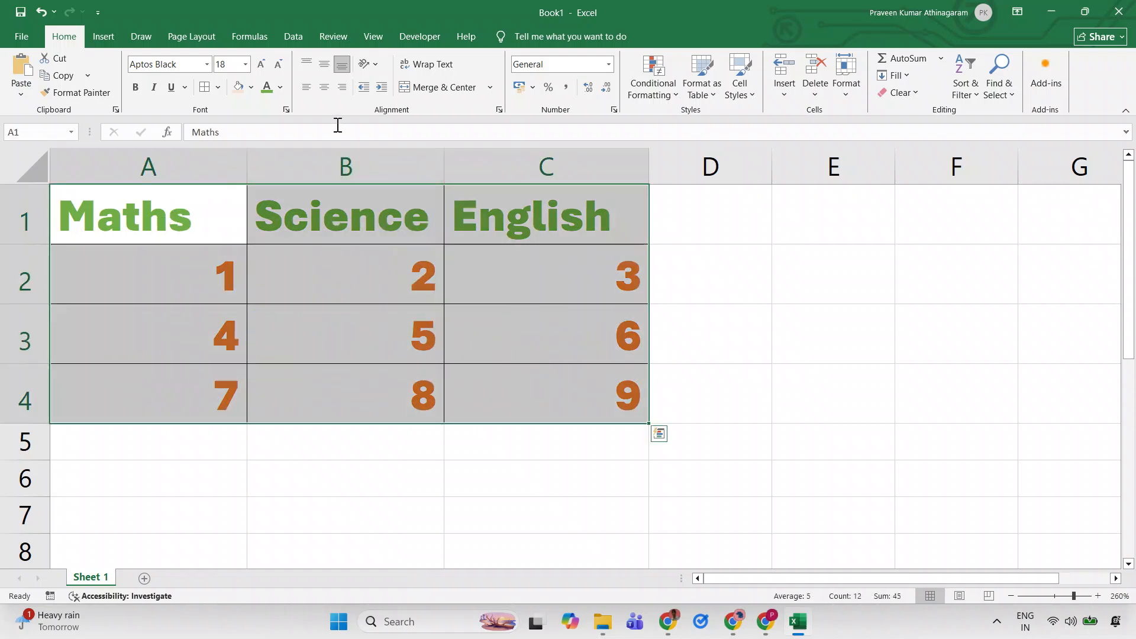
left_click(326, 89)
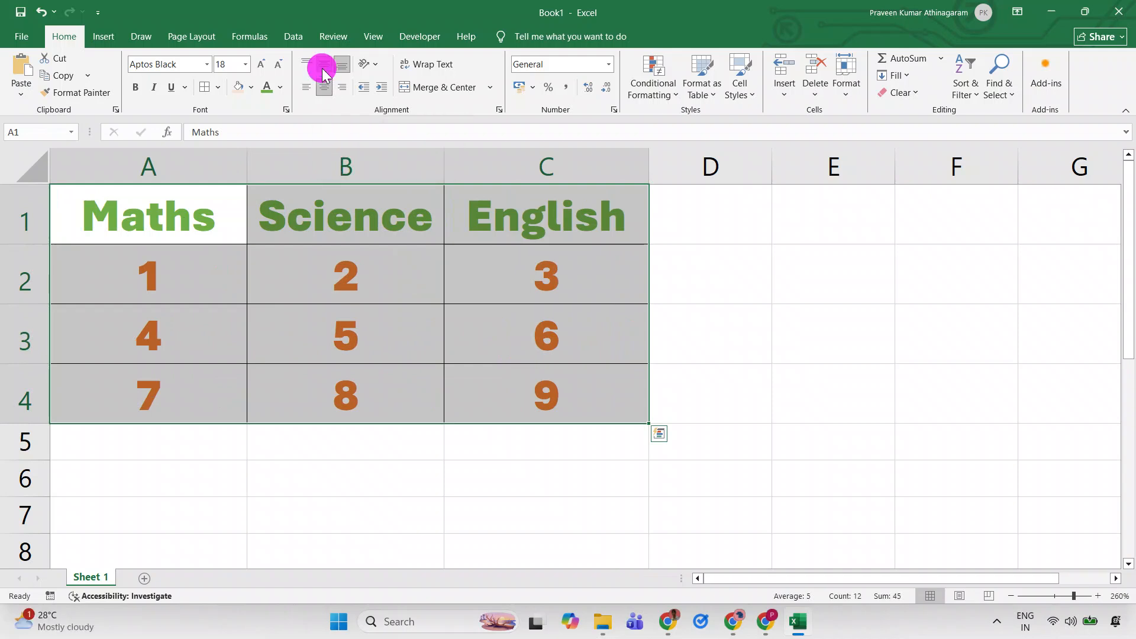
left_click(375, 295)
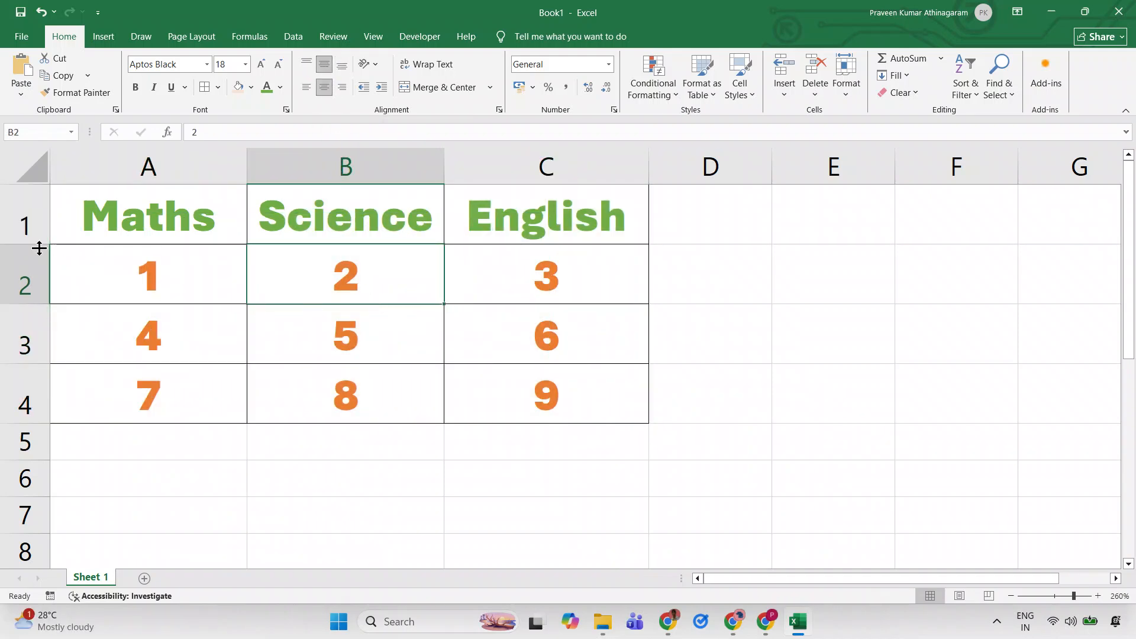
Increase the height of heading row 1 to roughly two and a half times its size
left_click_drag(39, 248, 30, 335)
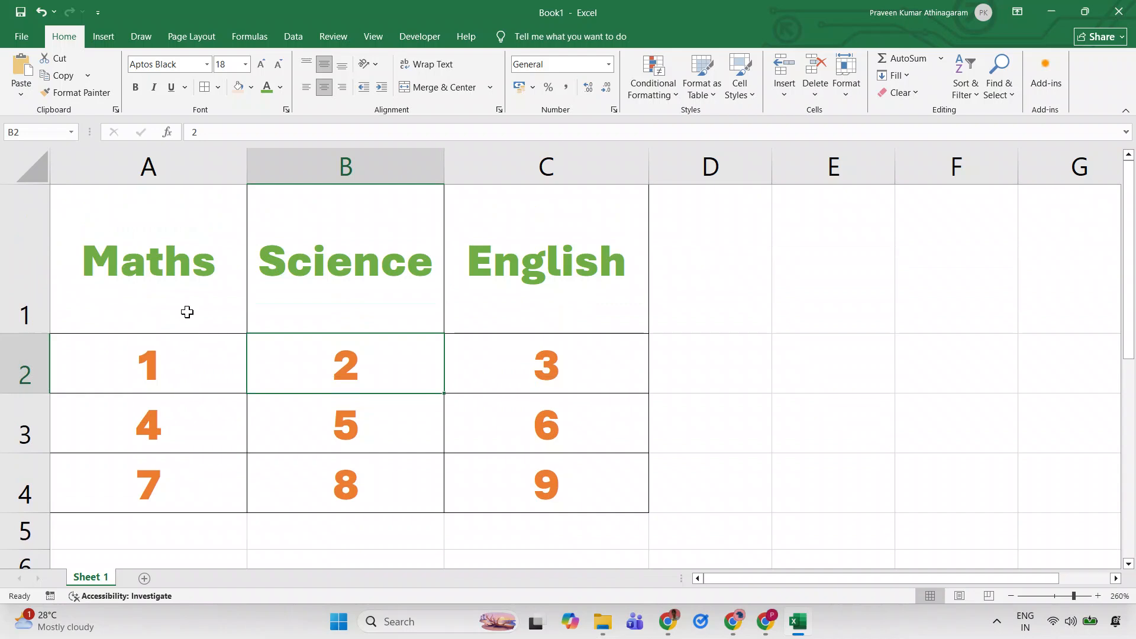
Increase the heights of rows 2 and 3 to roughly one and a half times and row 4 to about twice its size
left_click(187, 311)
left_click_drag(15, 395, 22, 429)
left_click_drag(24, 489, 41, 518)
scroll(218, 403, "down", 2)
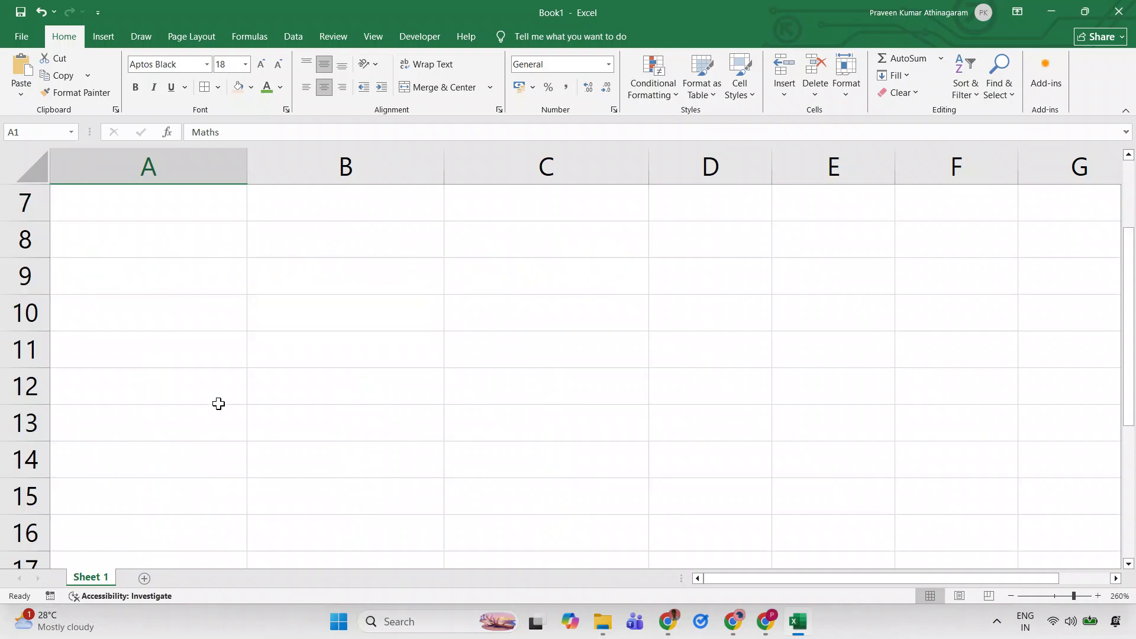
scroll(62, 362, "up", 2)
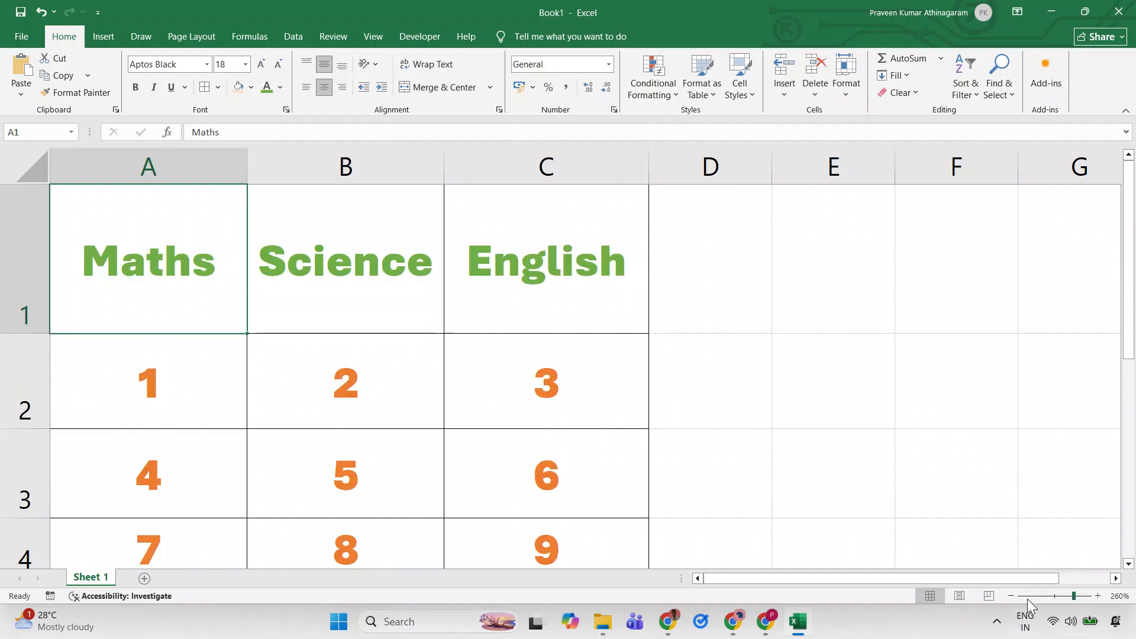
left_click(1011, 596)
left_click(1011, 596)
left_click(1011, 596)
left_click(1011, 596)
left_click(1011, 596)
left_click(1011, 596)
left_click(1011, 596)
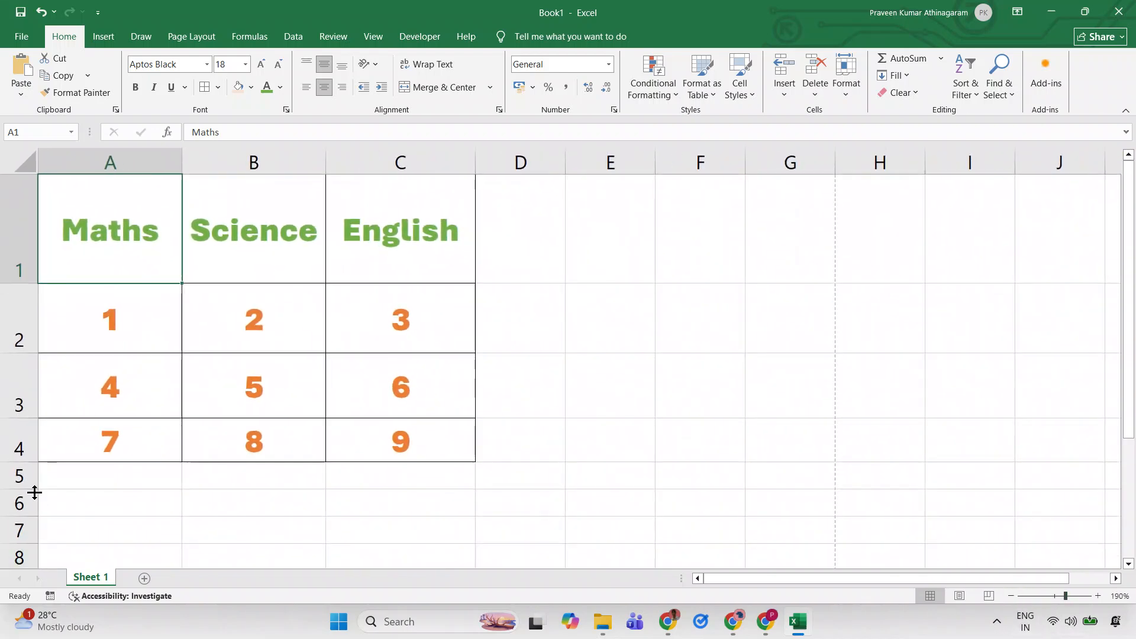
left_click_drag(24, 462, 34, 512)
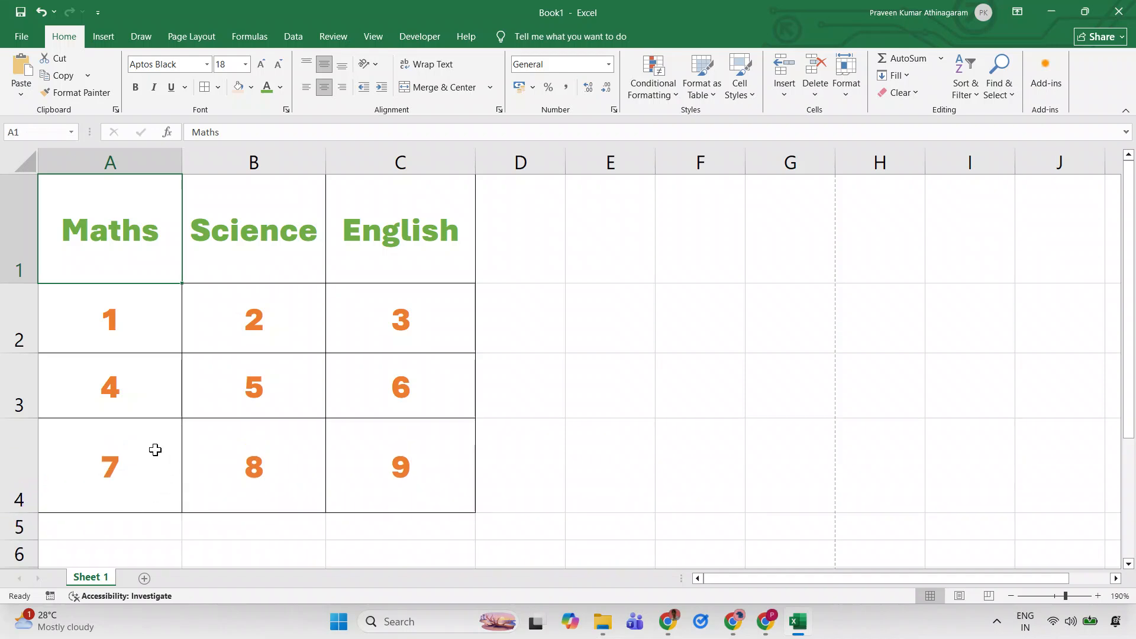
Enlarge row 2 further to roughly one and two-thirds times its height and align A2:C2 to the top and left
left_click_drag(99, 256, 346, 258)
left_click_drag(107, 328, 344, 327)
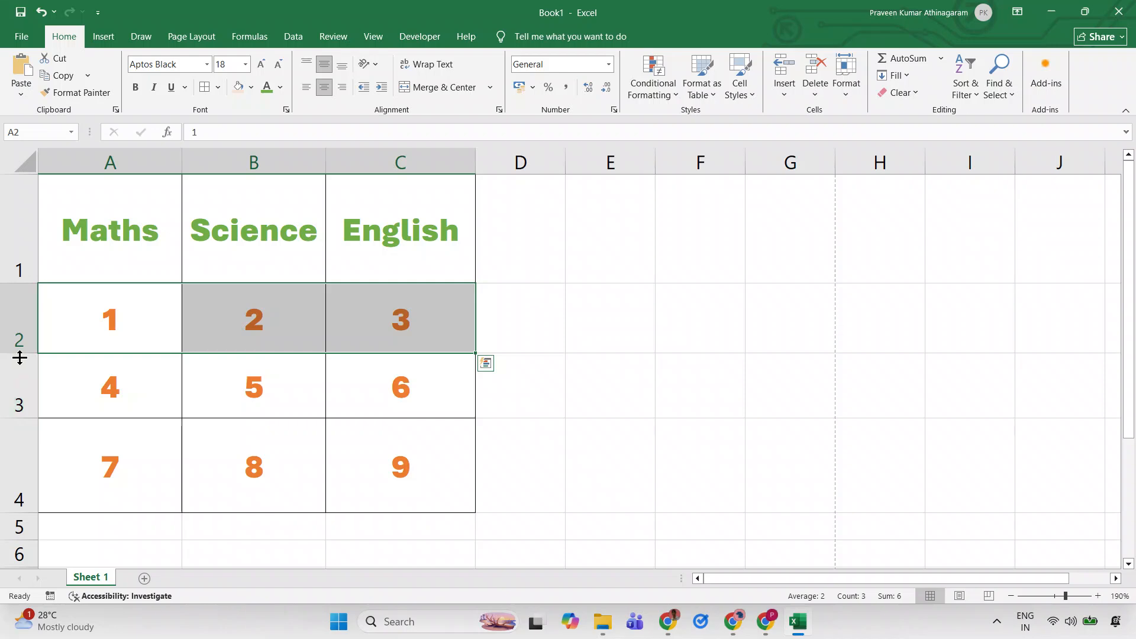
left_click_drag(20, 357, 385, 353)
left_click(136, 337)
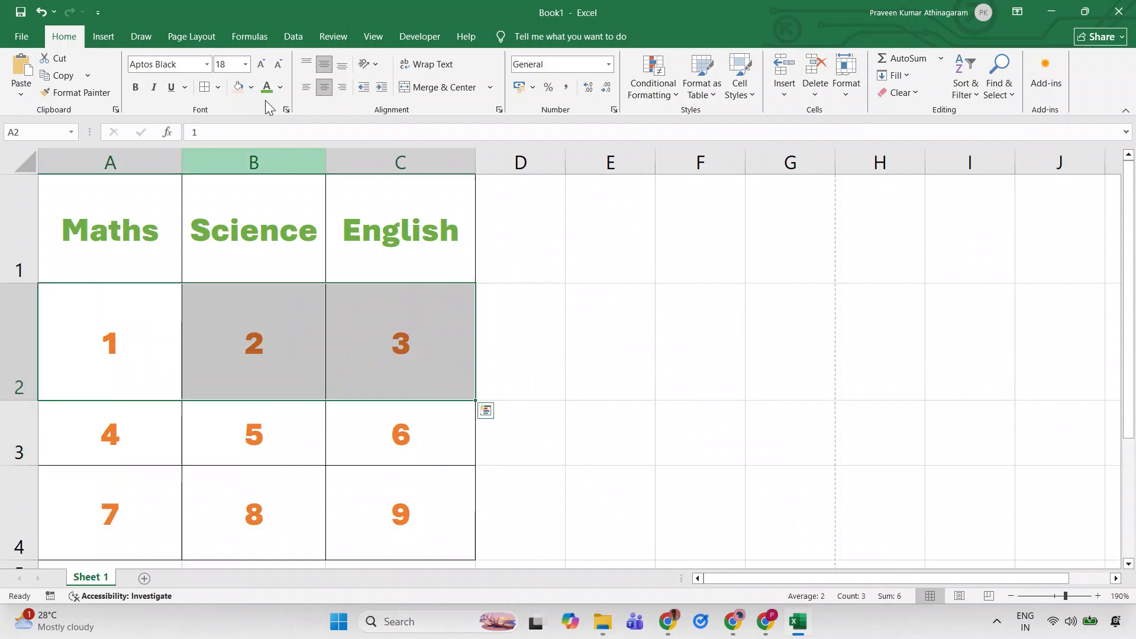
left_click(306, 64)
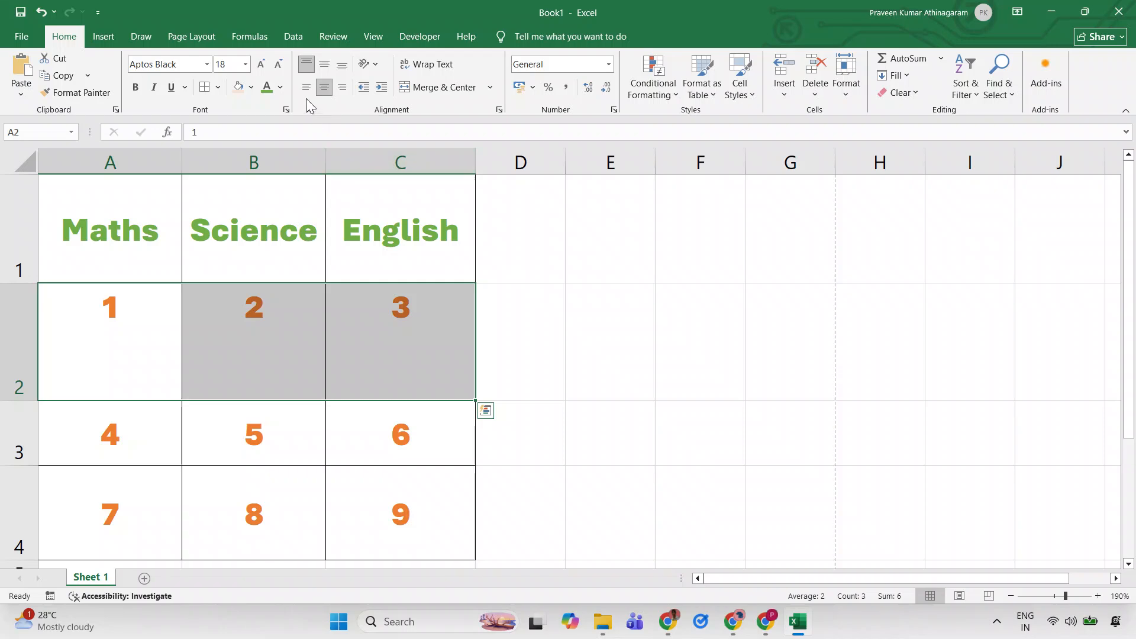
left_click(306, 87)
left_click(249, 461)
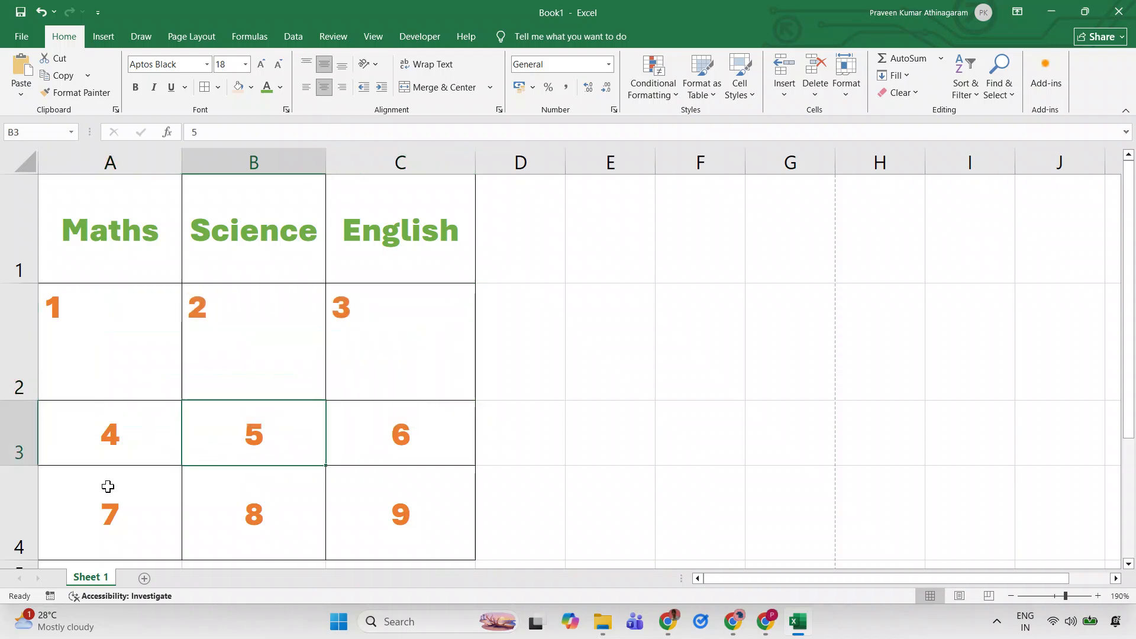
Enlarge row 3 further to roughly one and a half times its height and align A3:C3 to the bottom and right
left_click_drag(9, 464, 10, 500)
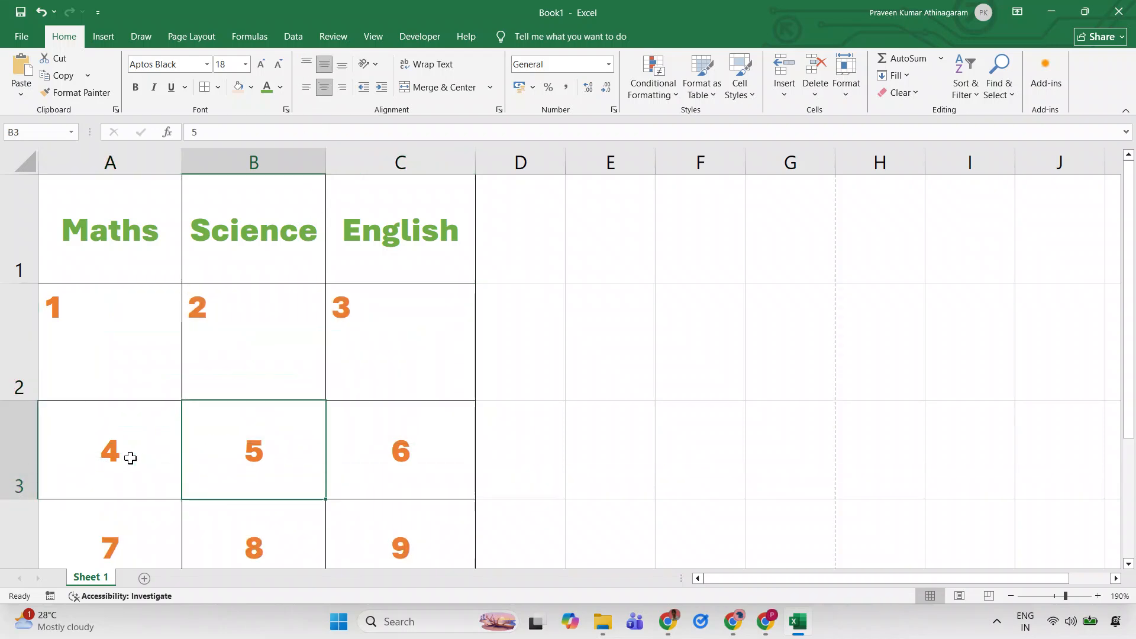
left_click_drag(130, 458, 357, 449)
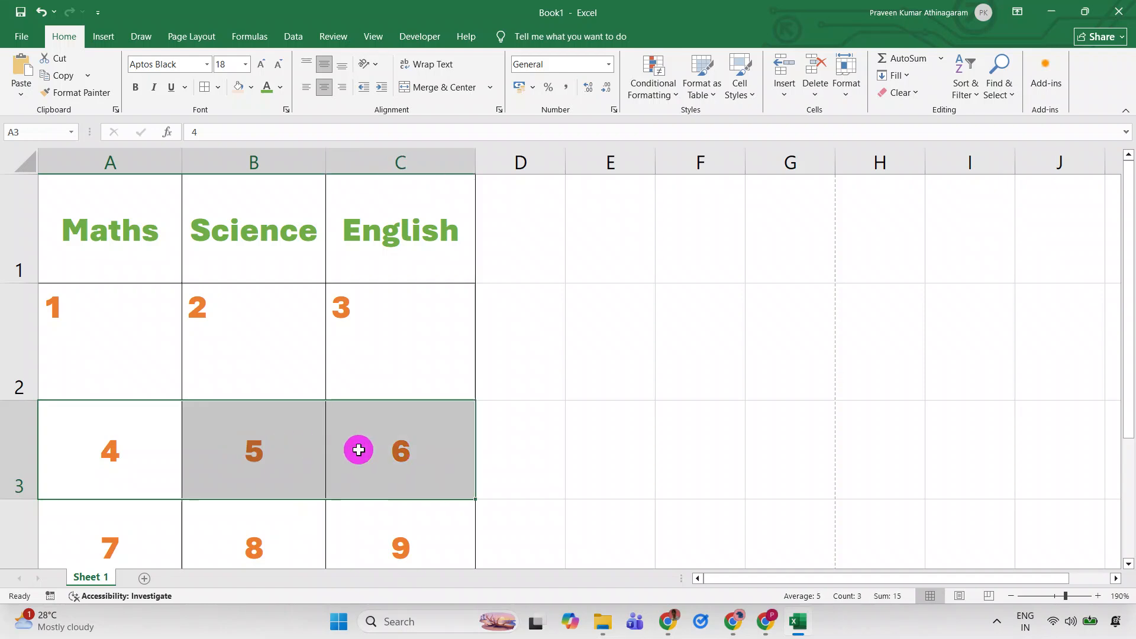
left_click(342, 89)
left_click(345, 66)
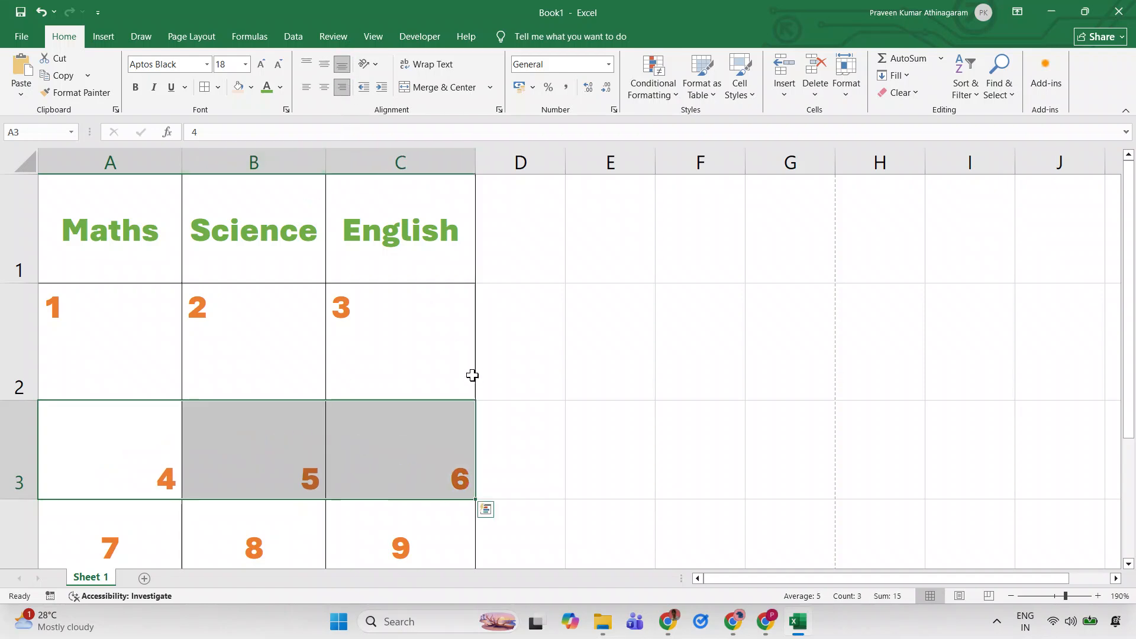
scroll(449, 385, "down", 1)
scroll(79, 302, "up", 1)
scroll(79, 302, "up", 1)
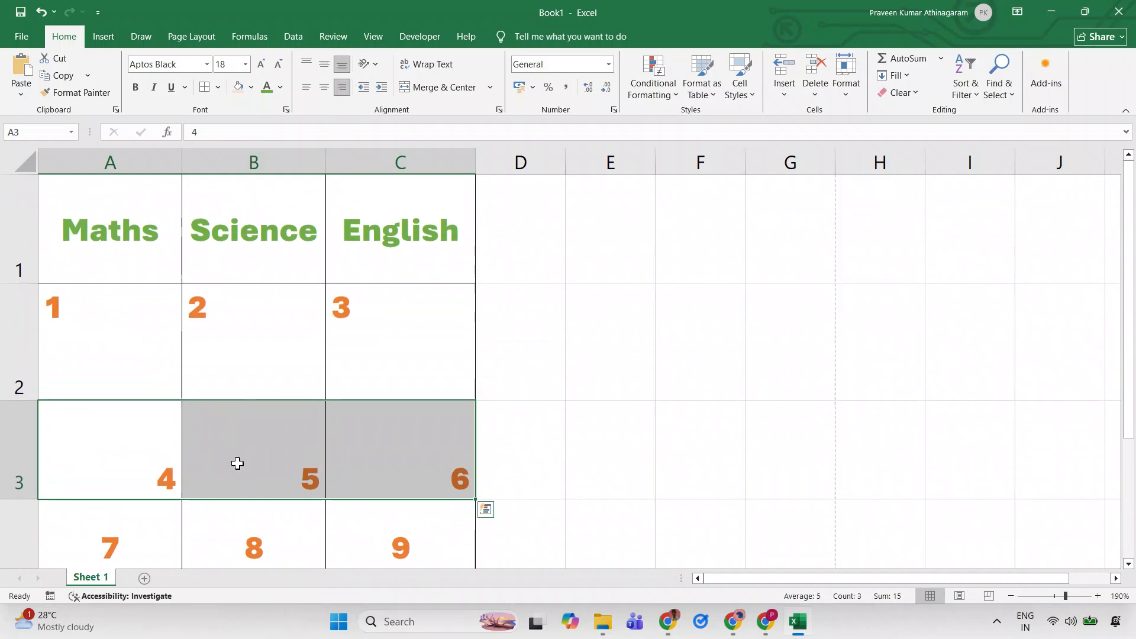
Align the contents of A4:C4 to the bottom of the cells and to the left
left_click(241, 544)
left_click_drag(114, 529, 400, 532)
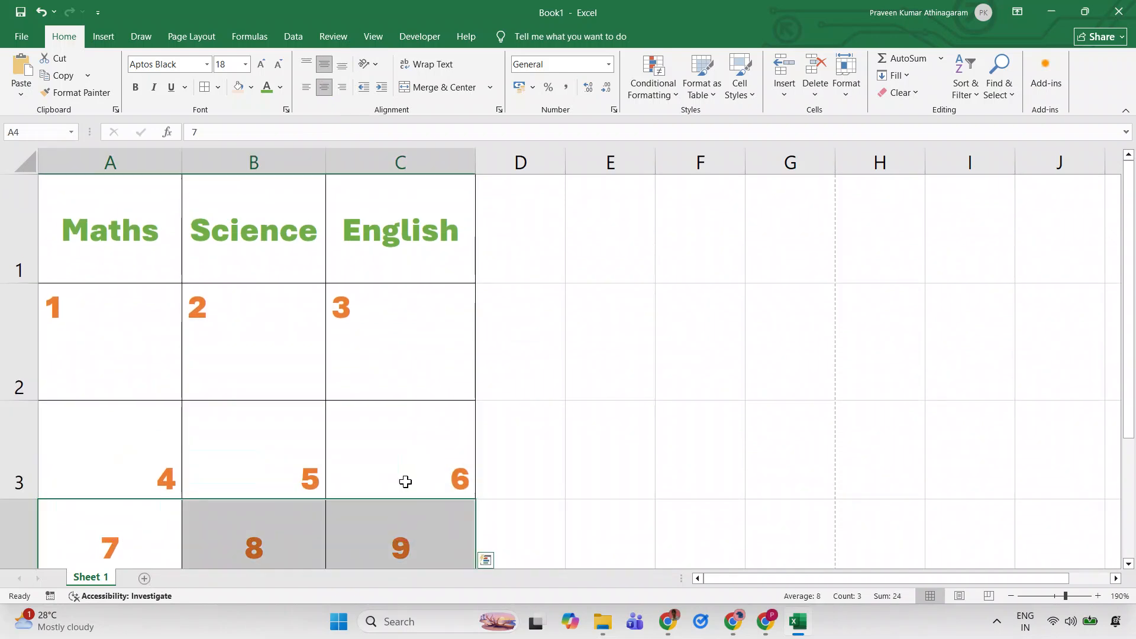
left_click(337, 67)
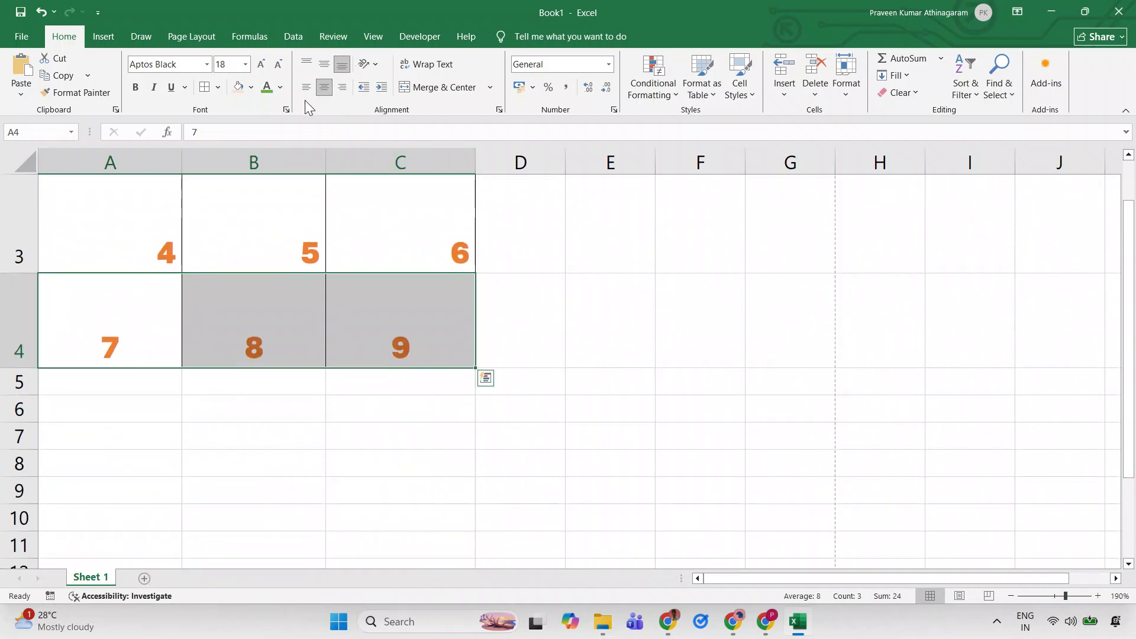
left_click(308, 90)
scroll(406, 373, "up", 1)
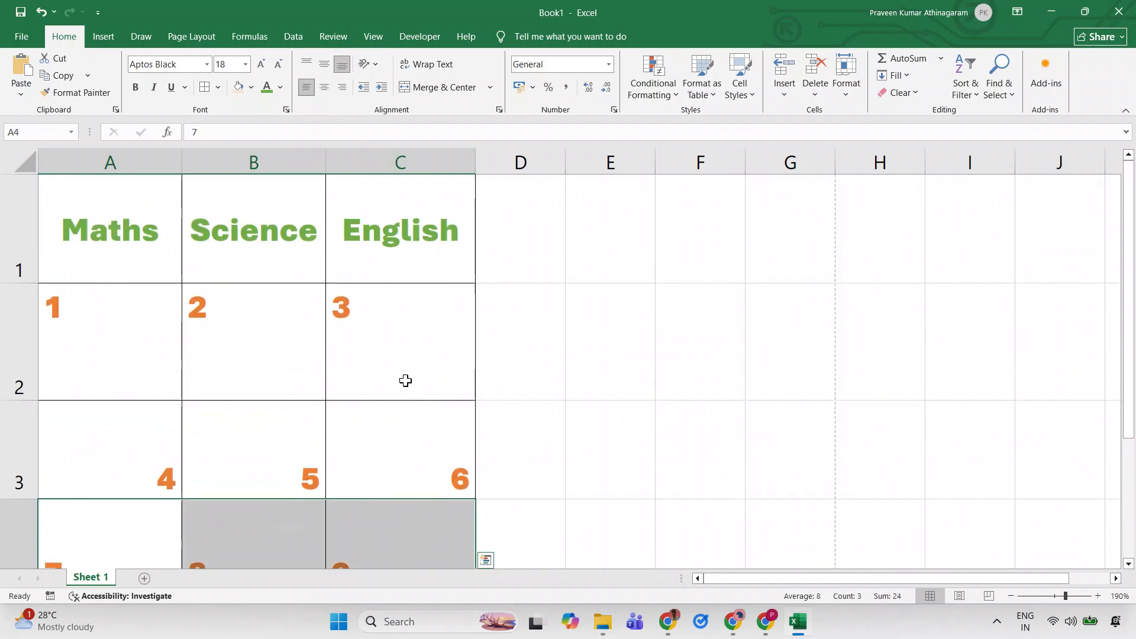
Center the numbers in A2:C4 horizontally and align them to the middle vertically
left_click(1011, 596)
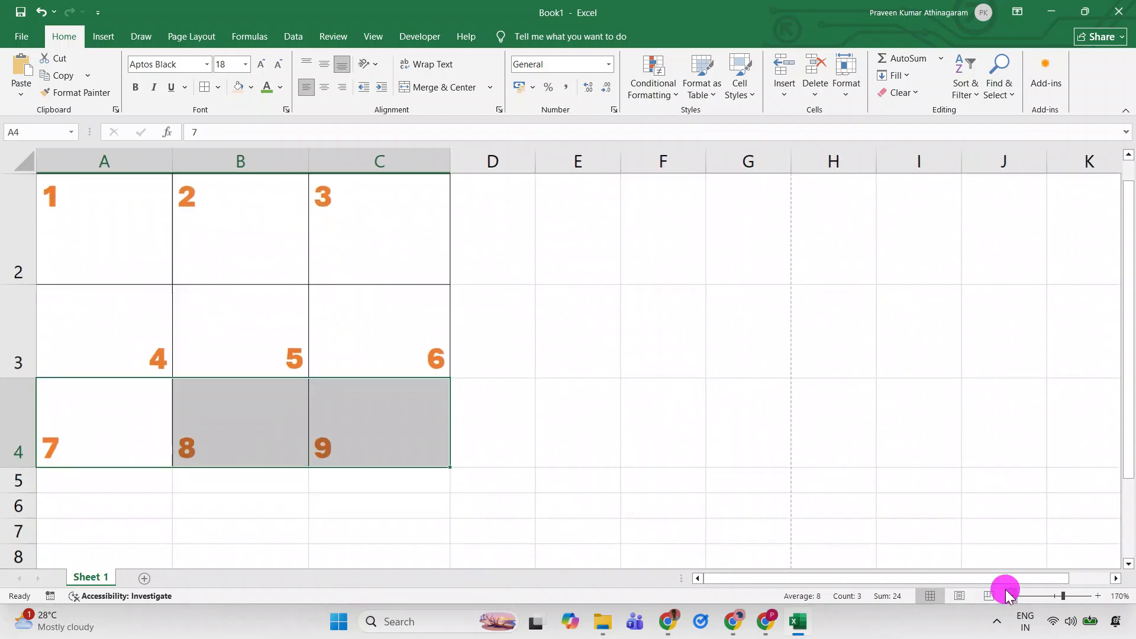
left_click(1011, 596)
left_click(1011, 596)
left_click(592, 429)
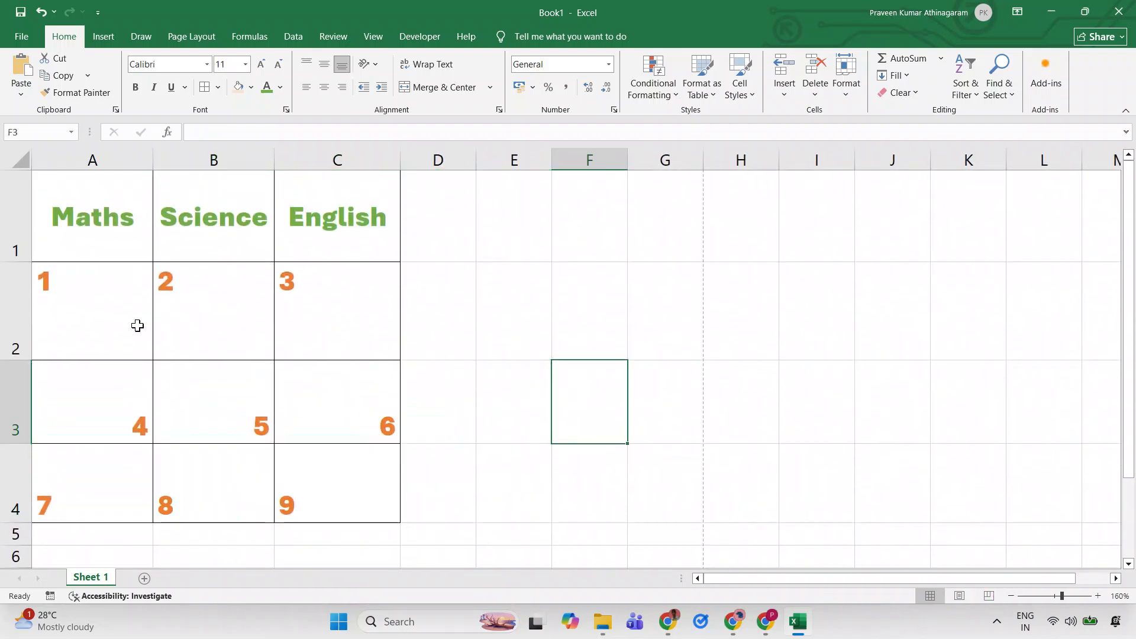
left_click_drag(137, 325, 312, 464)
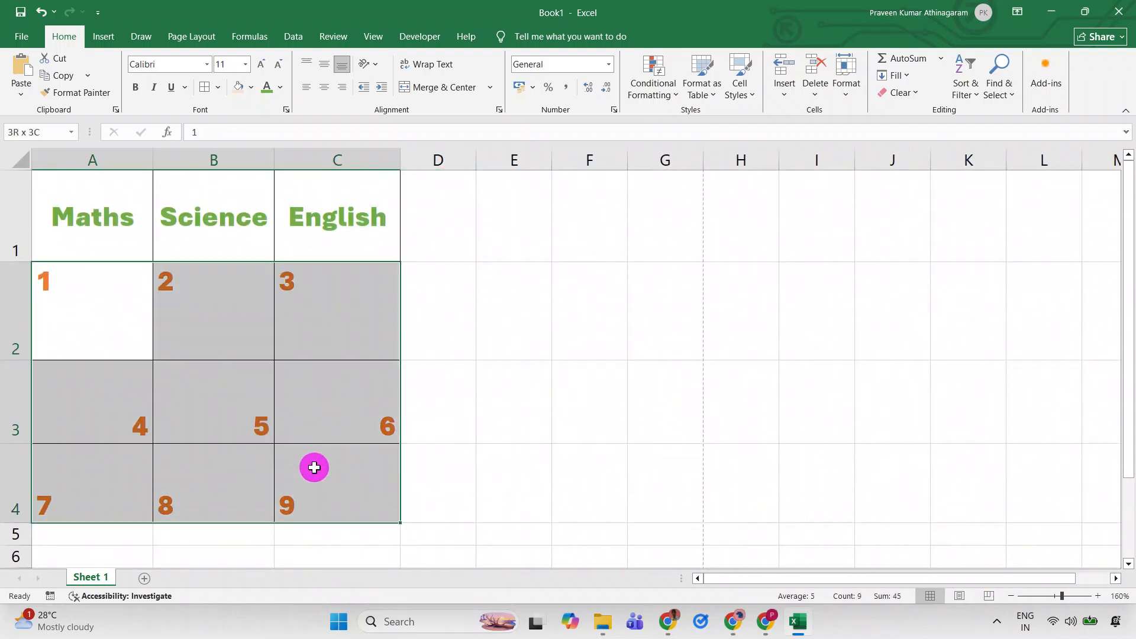
left_click(323, 89)
left_click(323, 66)
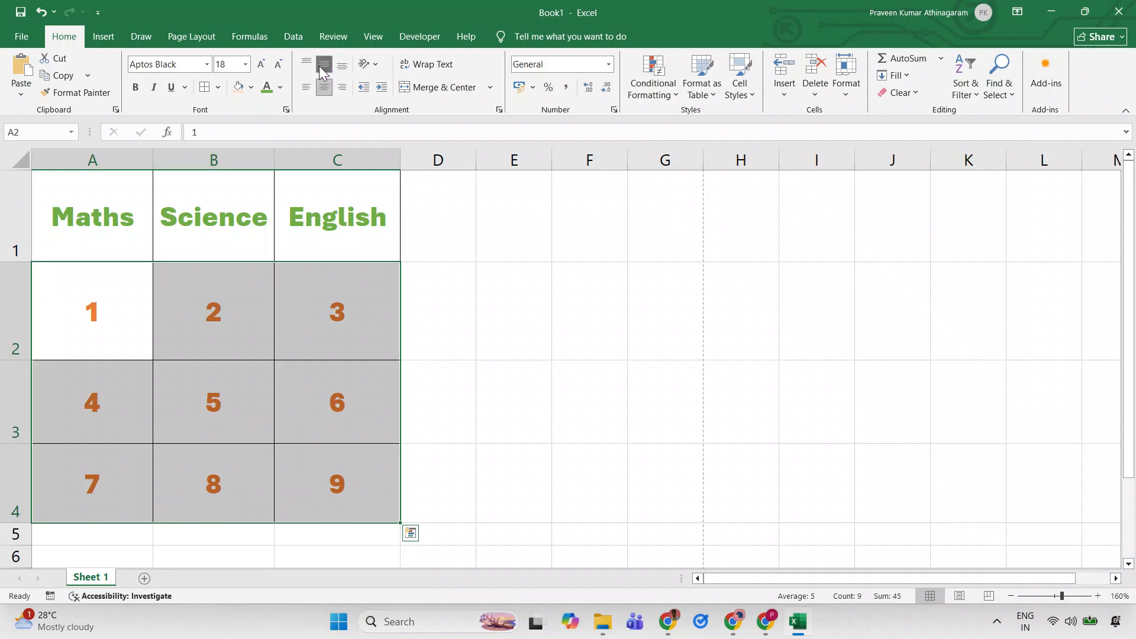
left_click(465, 333)
Format the heading Maths as bold, Science as italic and English as underlined
left_click_drag(79, 217, 297, 216)
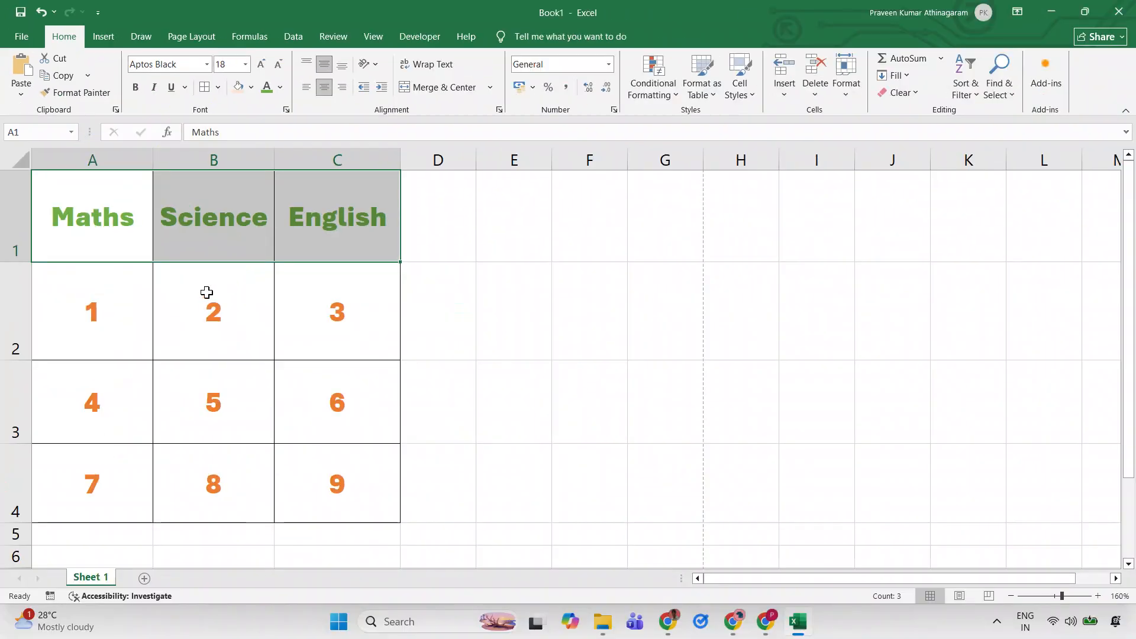
left_click(314, 396)
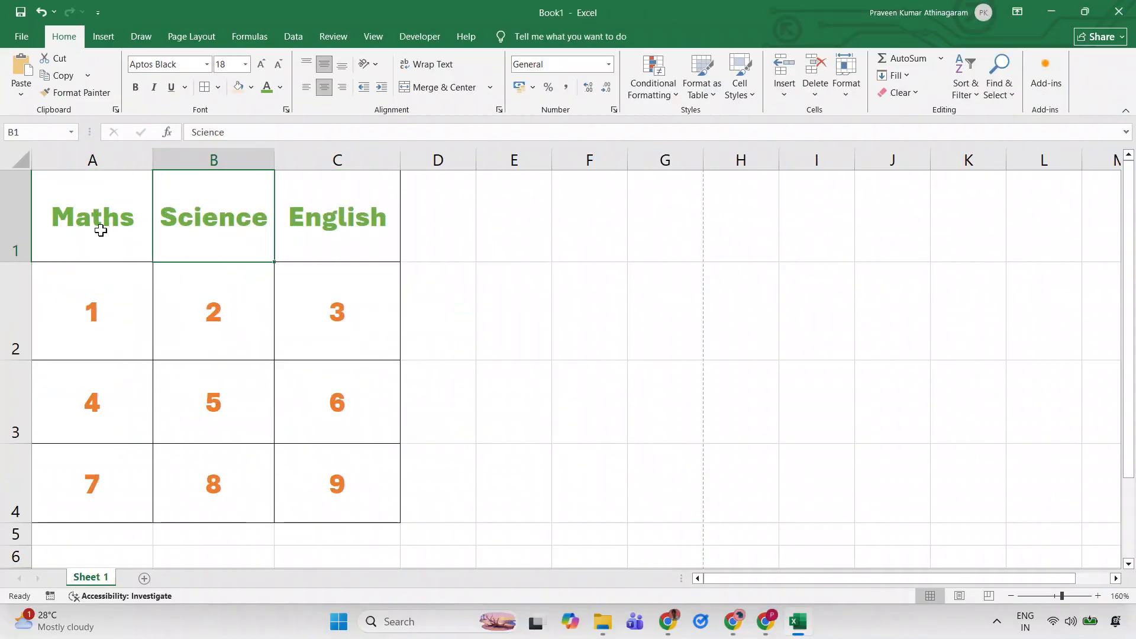
left_click(101, 231)
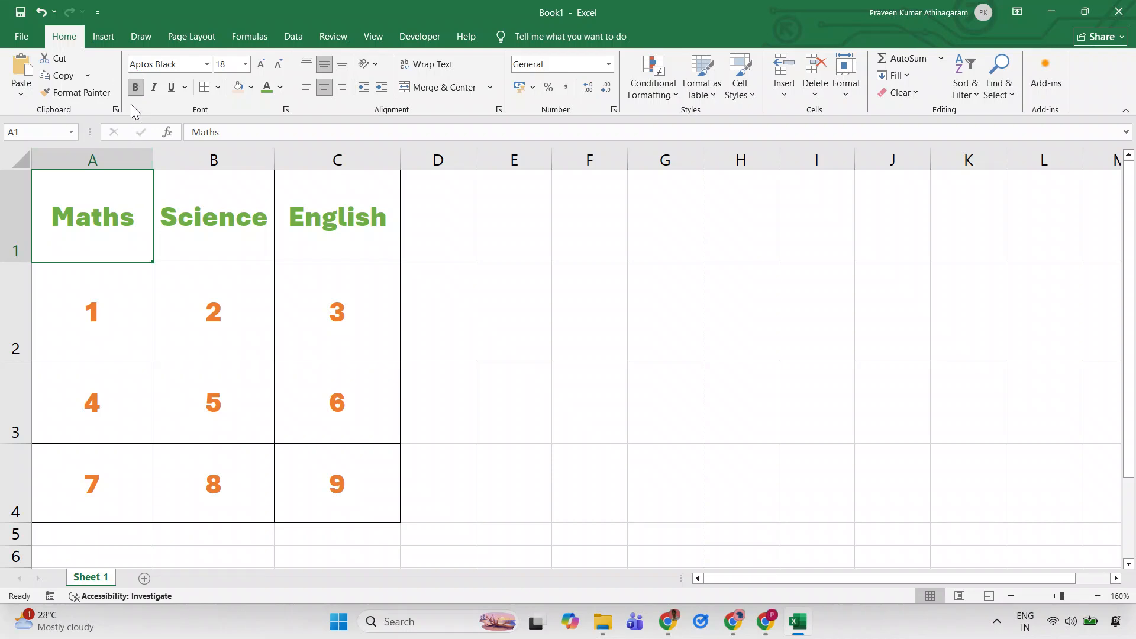
left_click(178, 230)
left_click(155, 88)
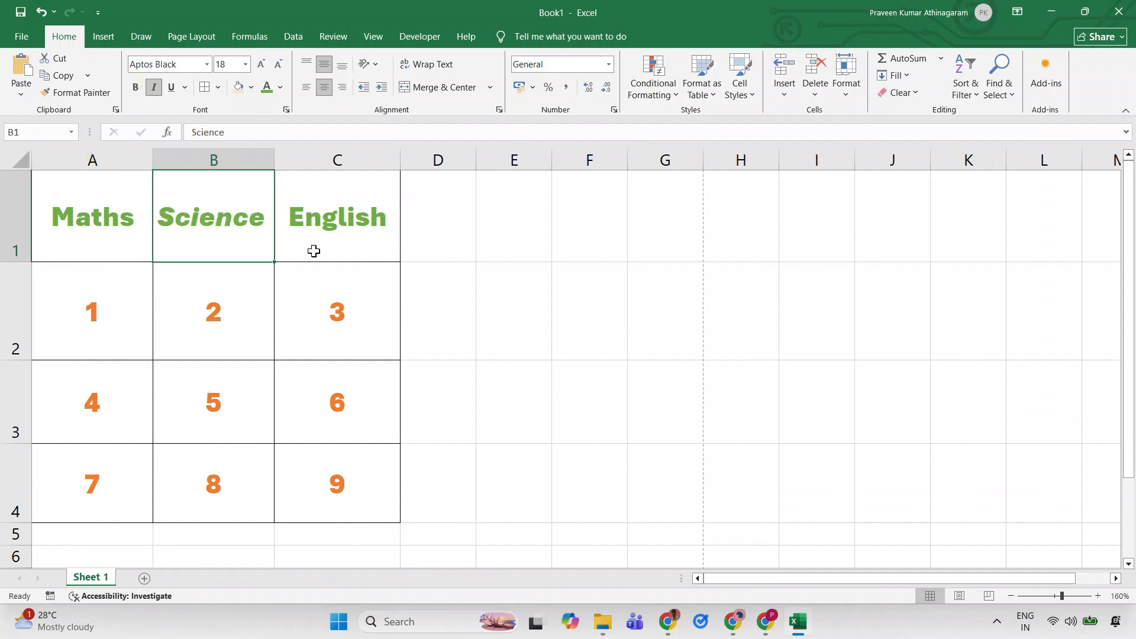
left_click(304, 224)
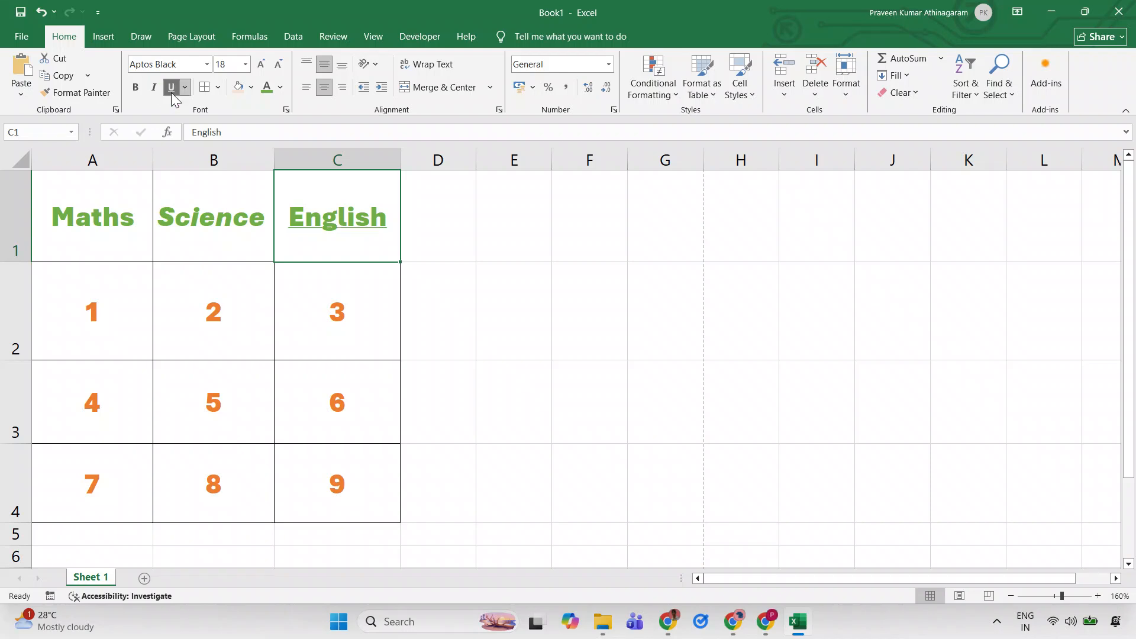
left_click(491, 318)
Fill the heading cells A1:C1 with the lightest tint of the blue theme color
left_click_drag(86, 243, 318, 240)
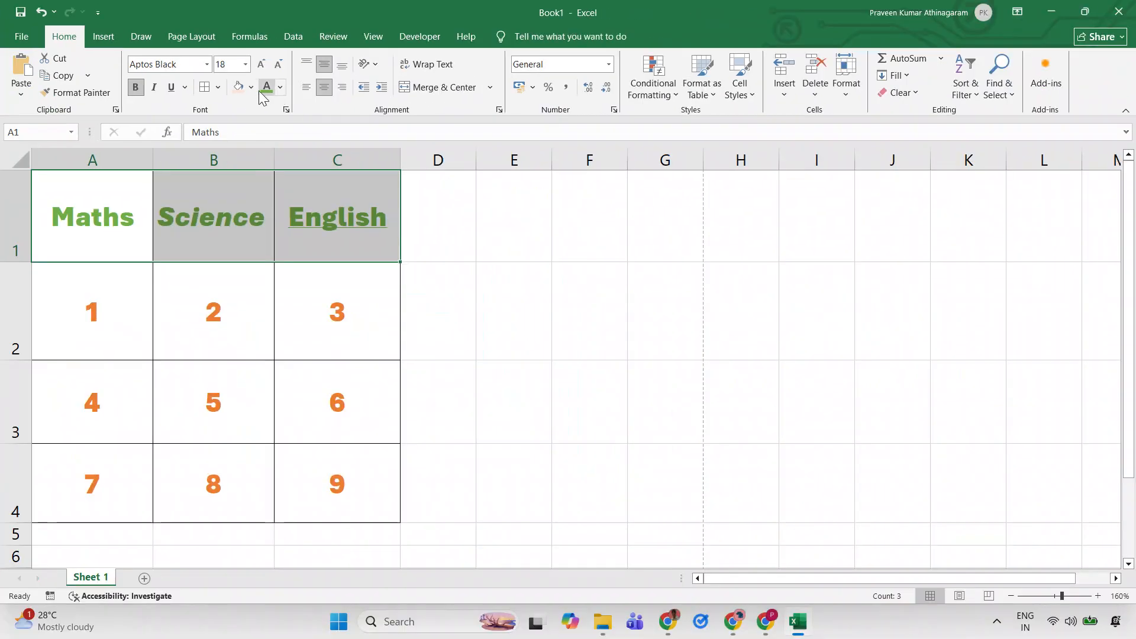
left_click(254, 90)
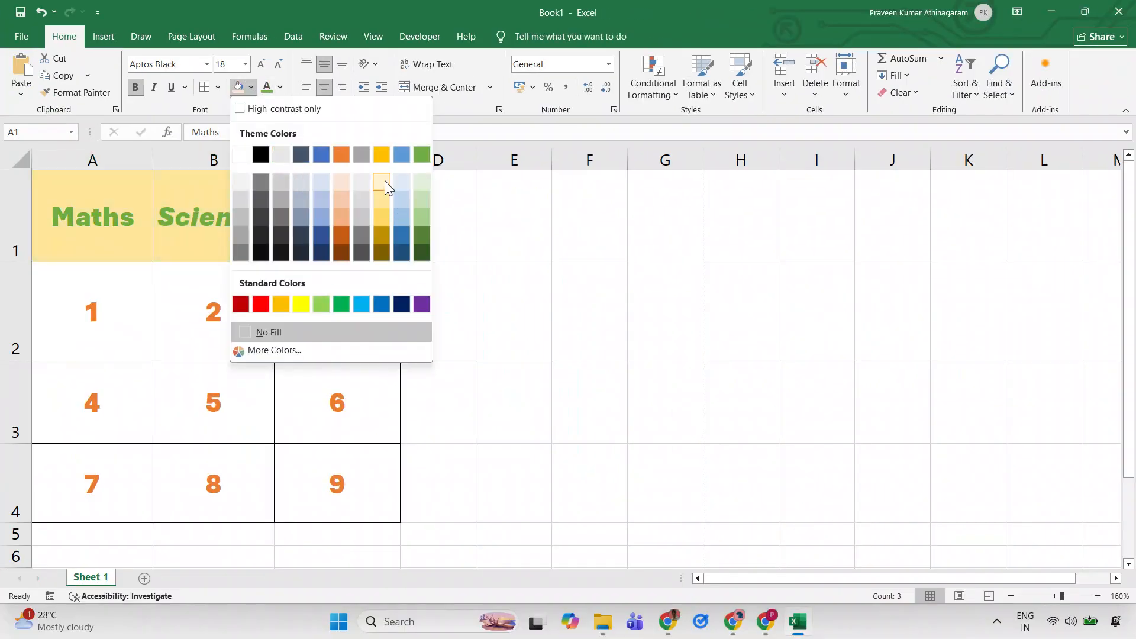
left_click(400, 180)
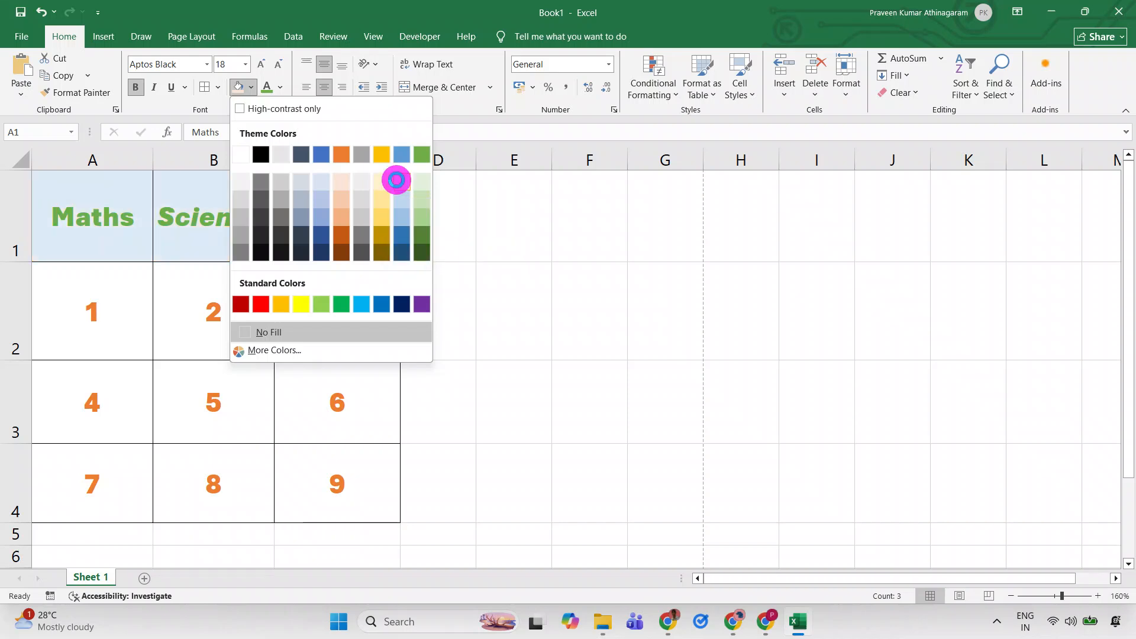
left_click(388, 354)
Fill the number cells A2:C4 with the theme color Gold, Accent 4, Lighter 60%
left_click_drag(79, 334, 299, 482)
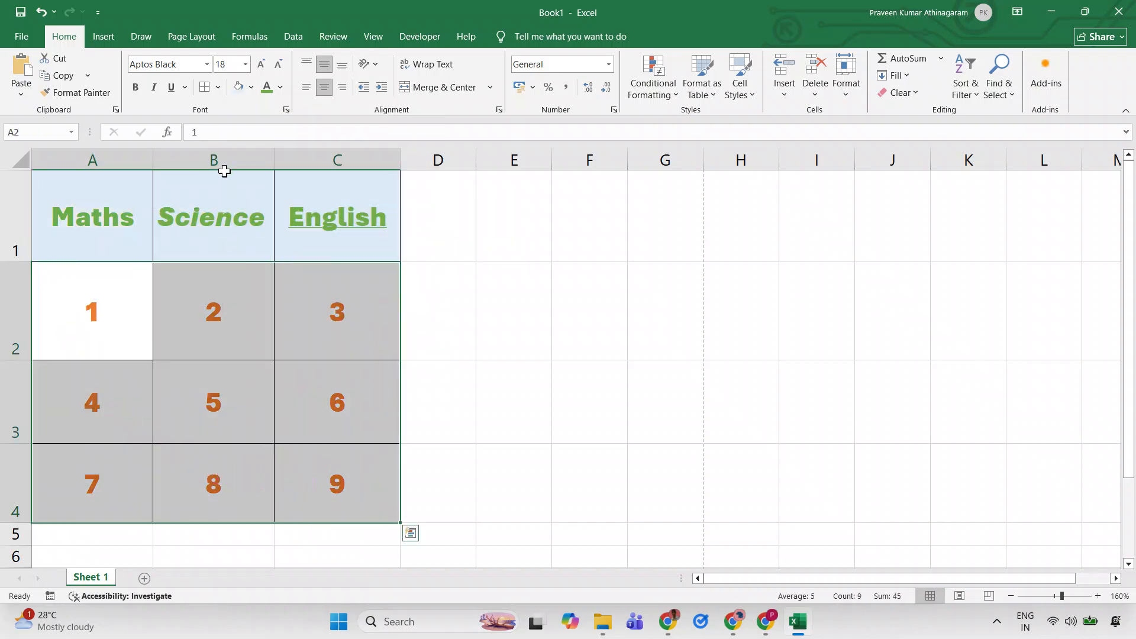
left_click(250, 88)
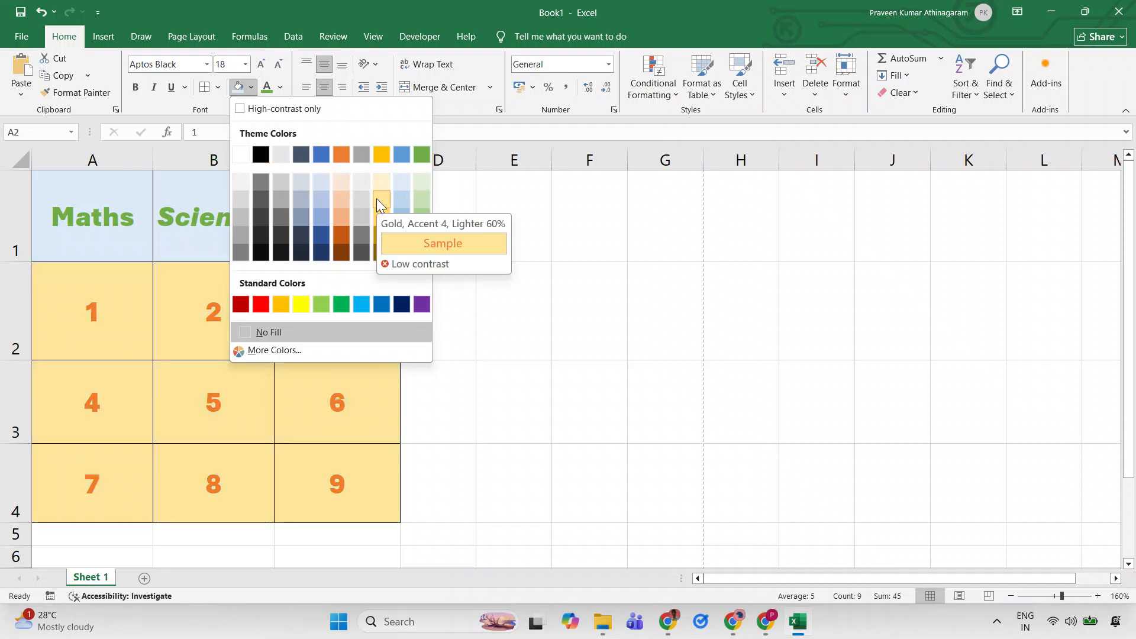
left_click(378, 200)
left_click(520, 292)
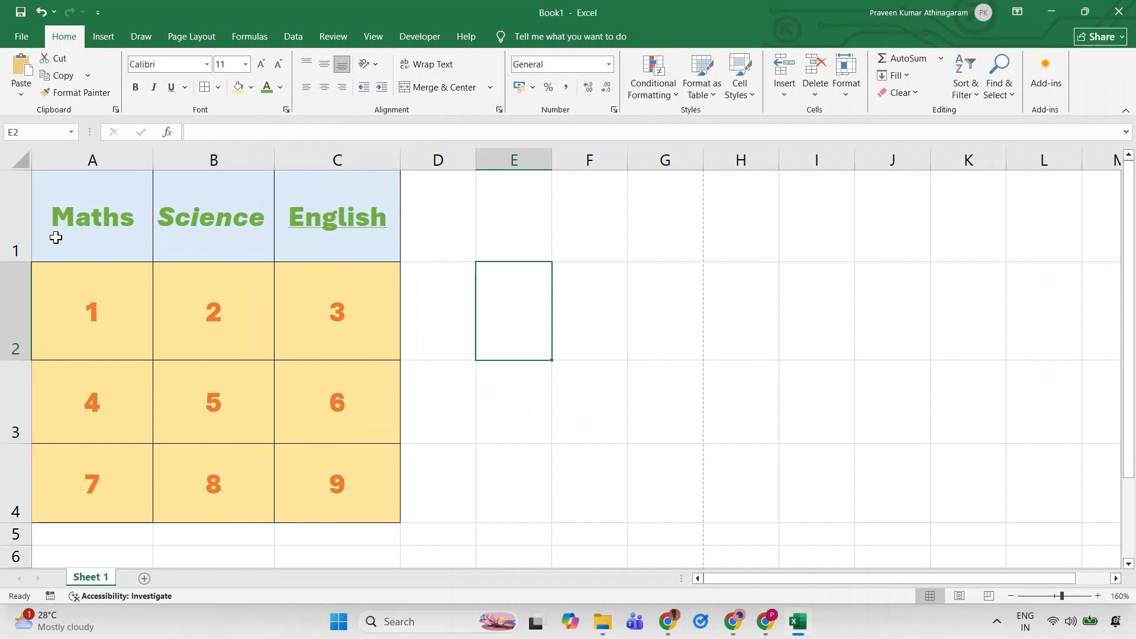
Insert a blank row above the headings and increase its height to roughly three and a half times its size
left_click(19, 224)
right_click(20, 225)
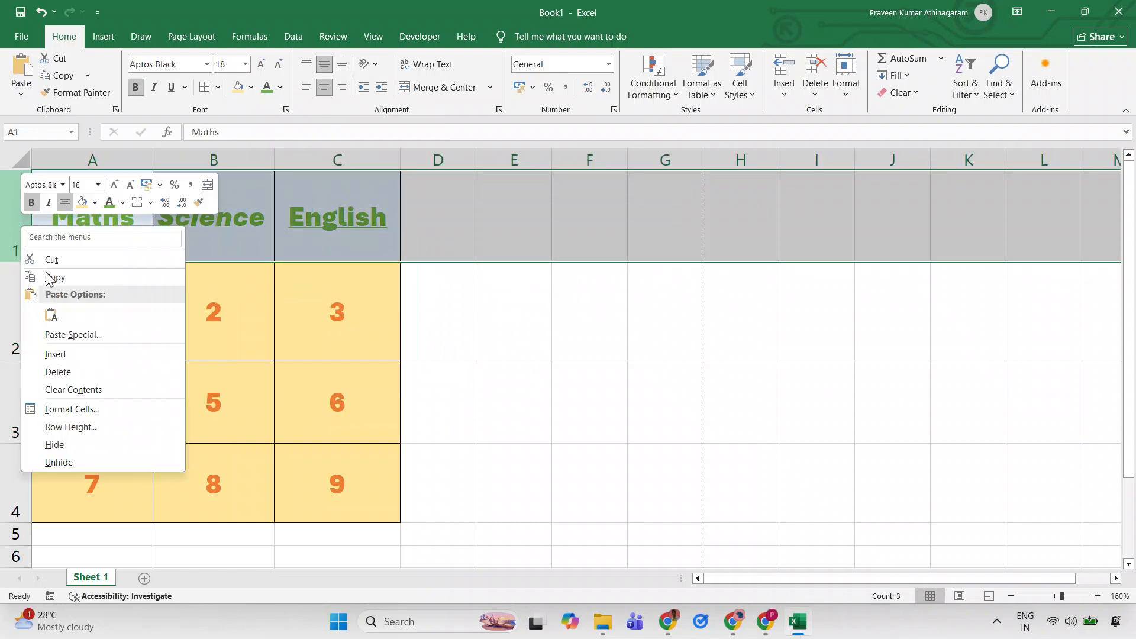
left_click(78, 358)
left_click(287, 347)
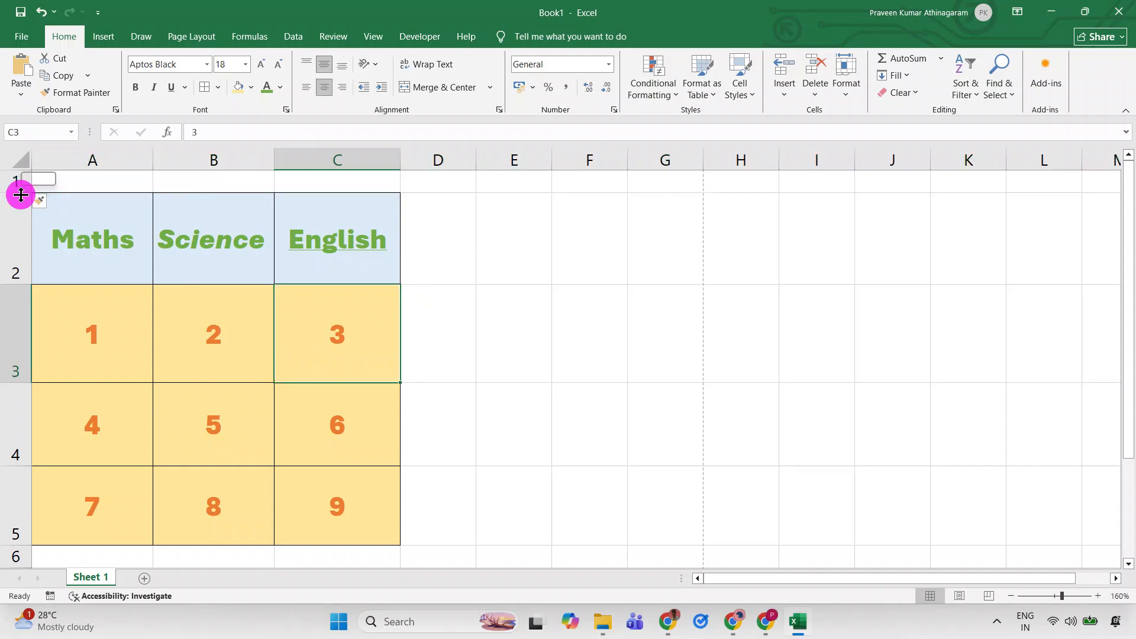
left_click_drag(21, 195, 21, 249)
Enter the title "ABC School" in cell A1 above the table
left_click(87, 223)
type("ABC School")
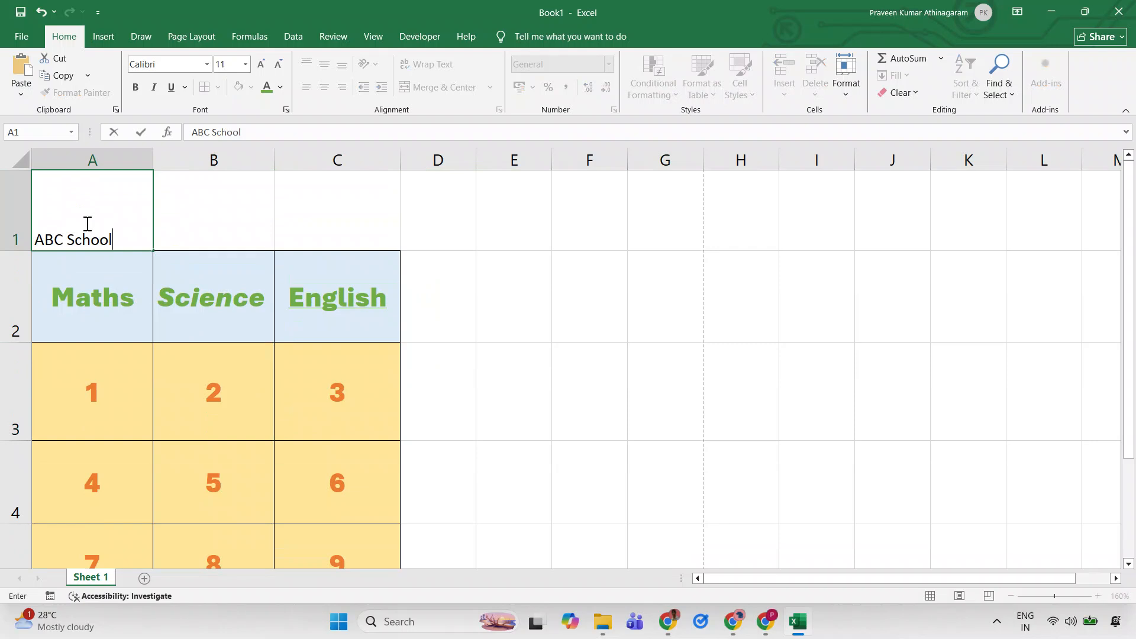
key("Return")
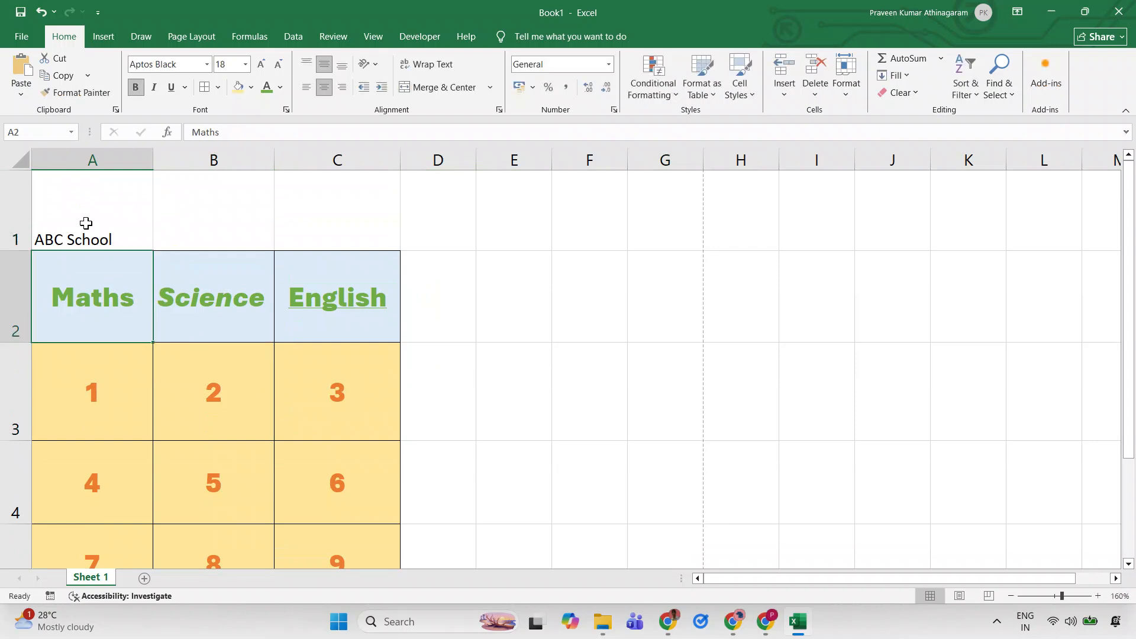
Center the contents of cells A1:C1 both horizontally and vertically
left_click_drag(75, 235, 306, 222)
left_click(322, 87)
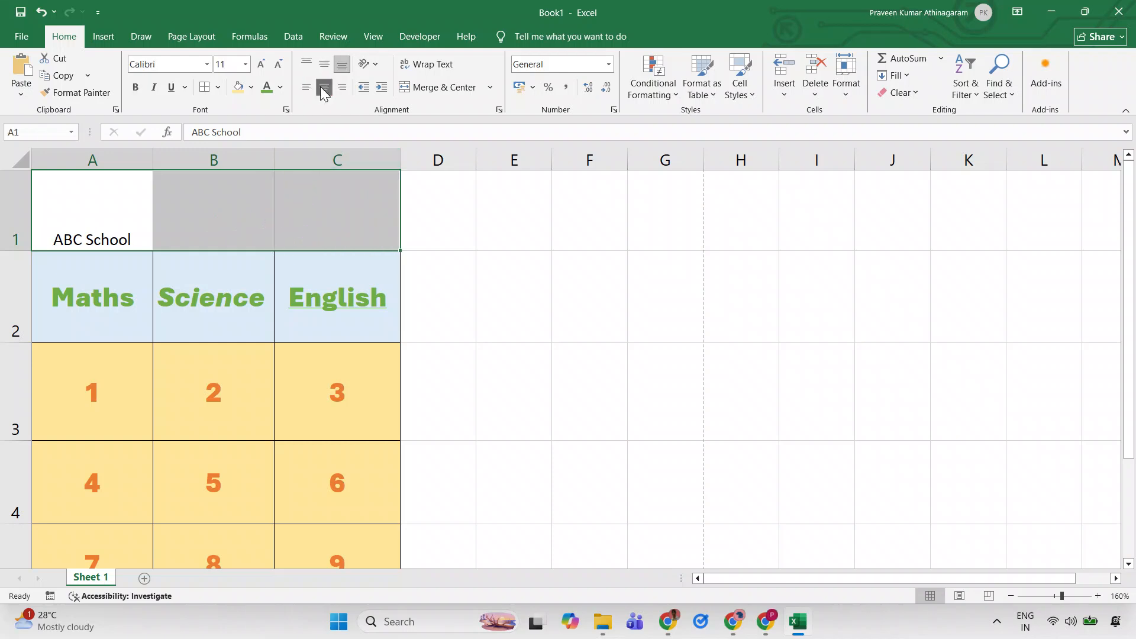
left_click(324, 64)
left_click(223, 222)
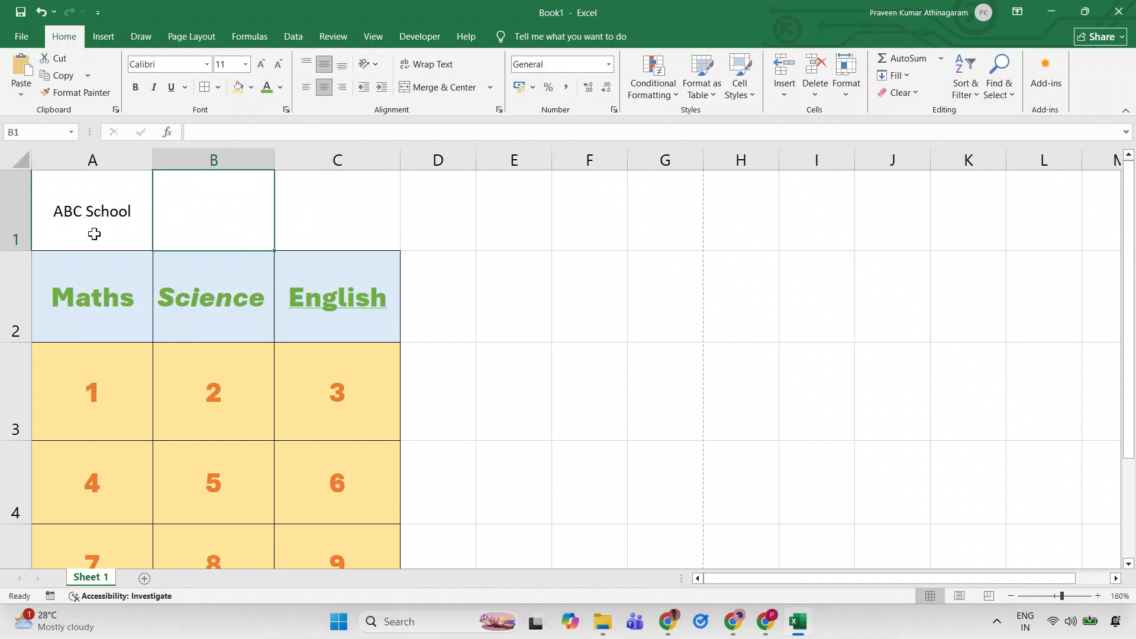
Merge and center cells A1:C1 so the school title spans all three table columns
left_click_drag(94, 231, 292, 218)
type("1")
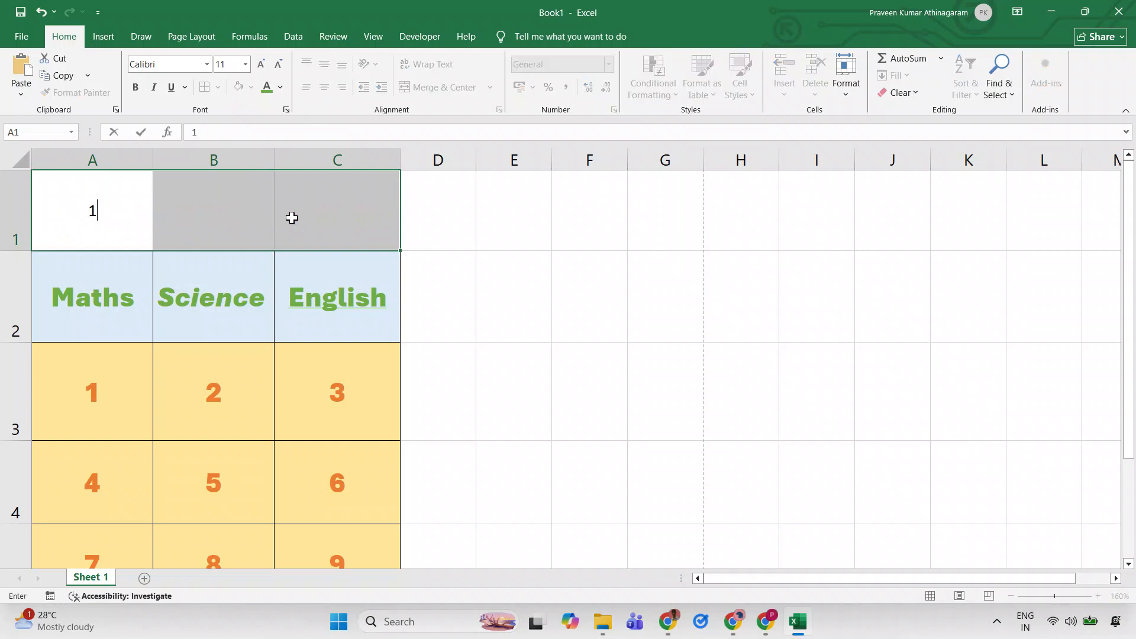
key("Escape")
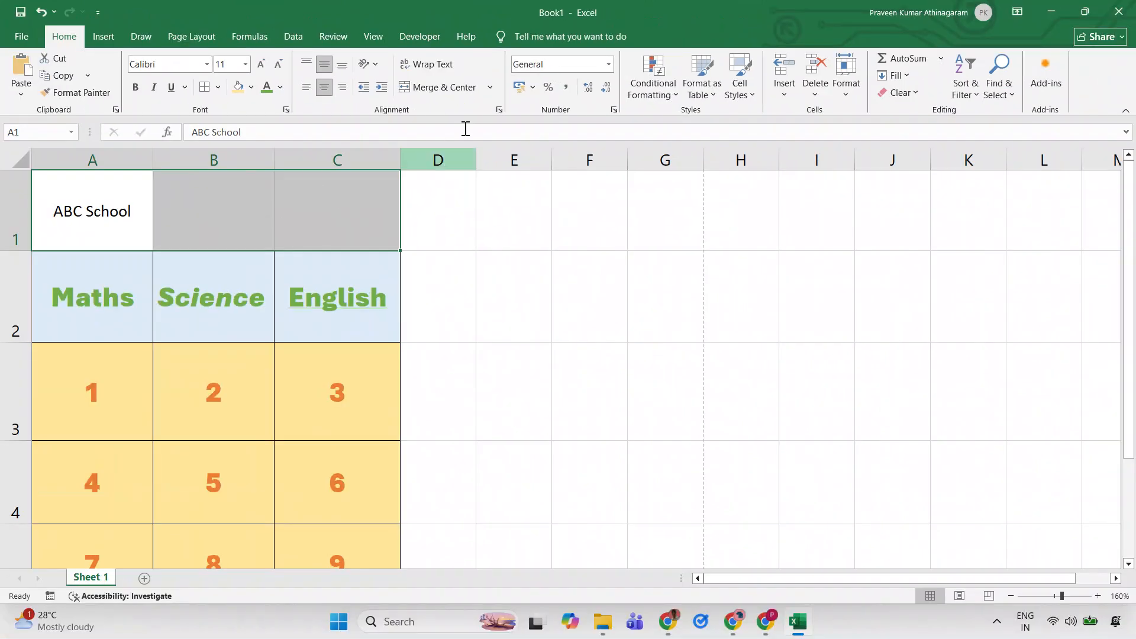
left_click(490, 87)
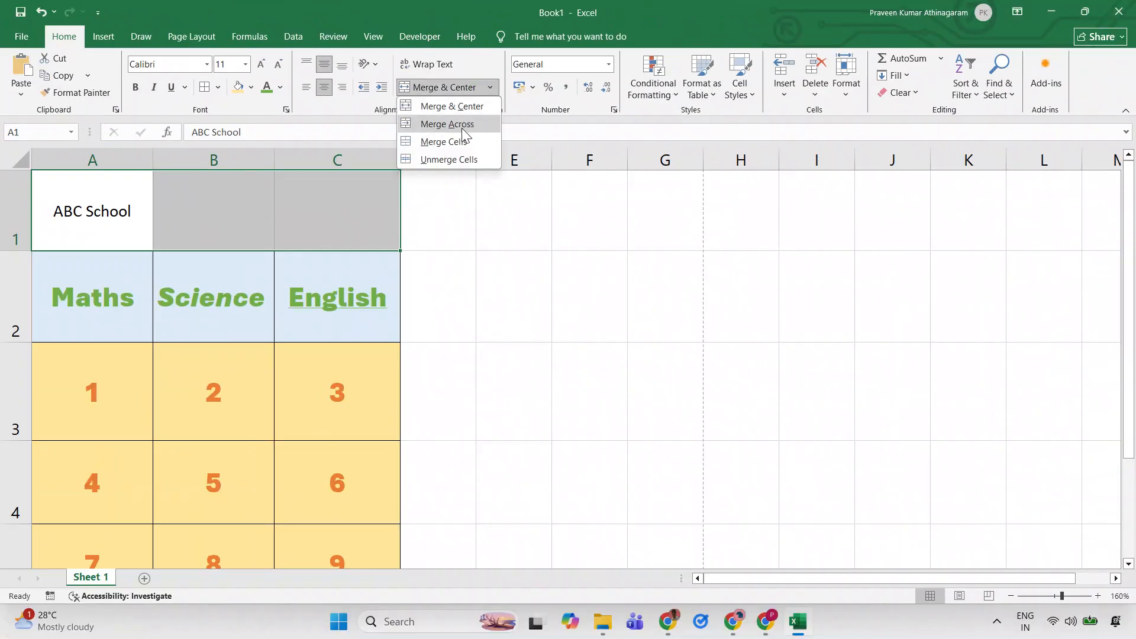
left_click(459, 106)
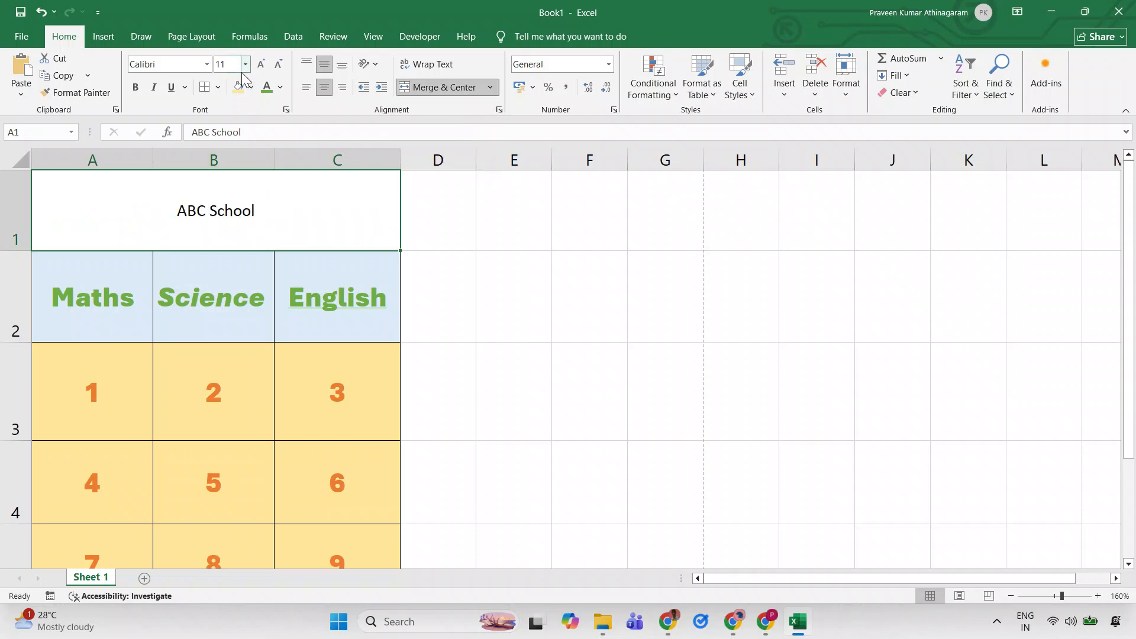
Increase the font size of the "ABC School" title to 26
left_click(261, 64)
left_click(261, 64)
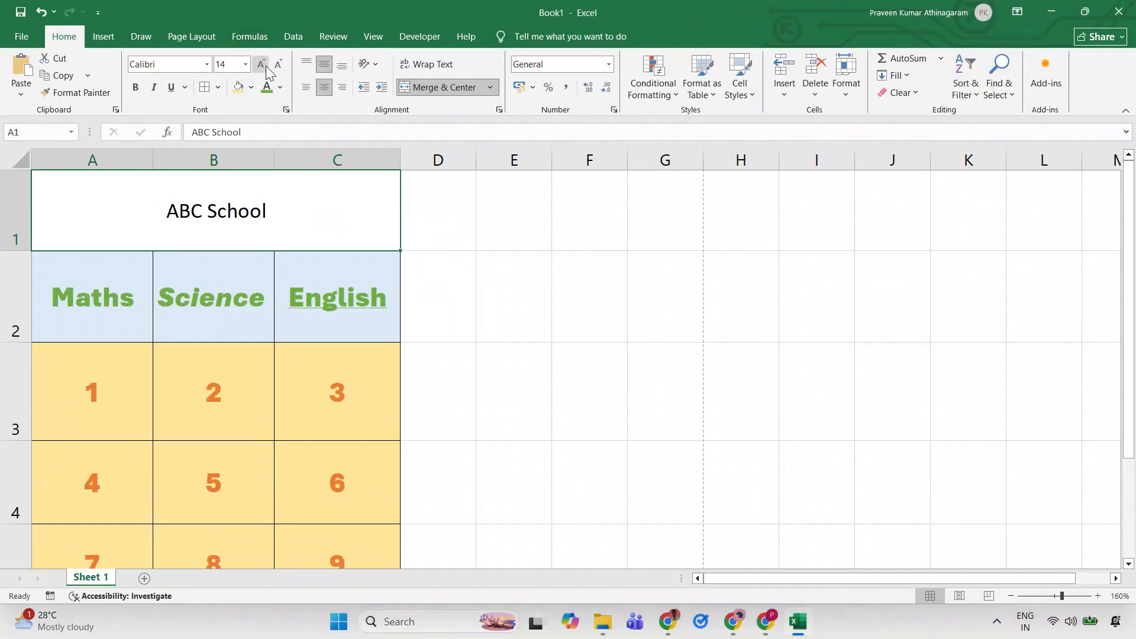
left_click(265, 65)
left_click(264, 65)
left_click(264, 65)
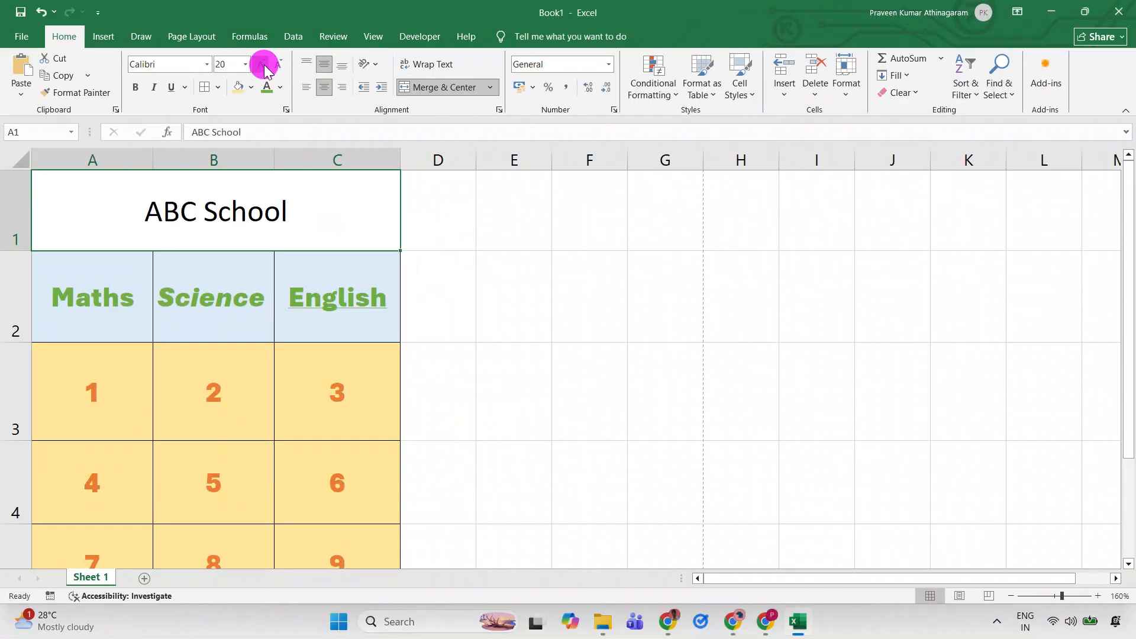
left_click(264, 66)
left_click(265, 66)
left_click(280, 67)
left_click(280, 67)
left_click(280, 68)
left_click(279, 68)
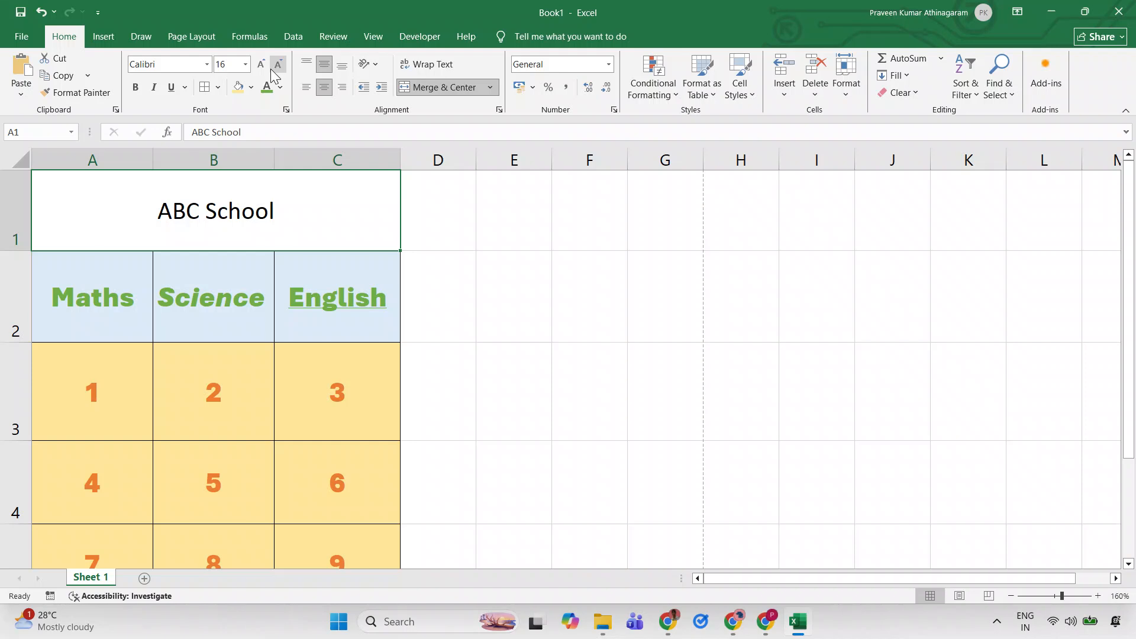
left_click(264, 66)
left_click(263, 67)
left_click(264, 67)
left_click(263, 67)
left_click(263, 67)
Set the font color of the "ABC School" title to the base orange theme color
left_click(269, 89)
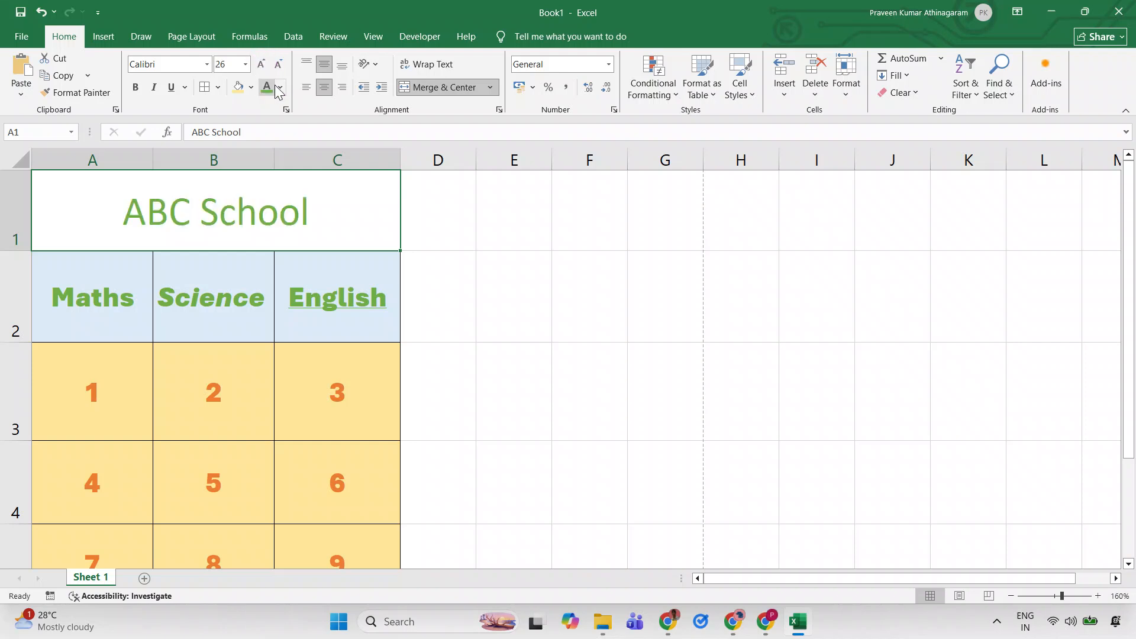
left_click(280, 87)
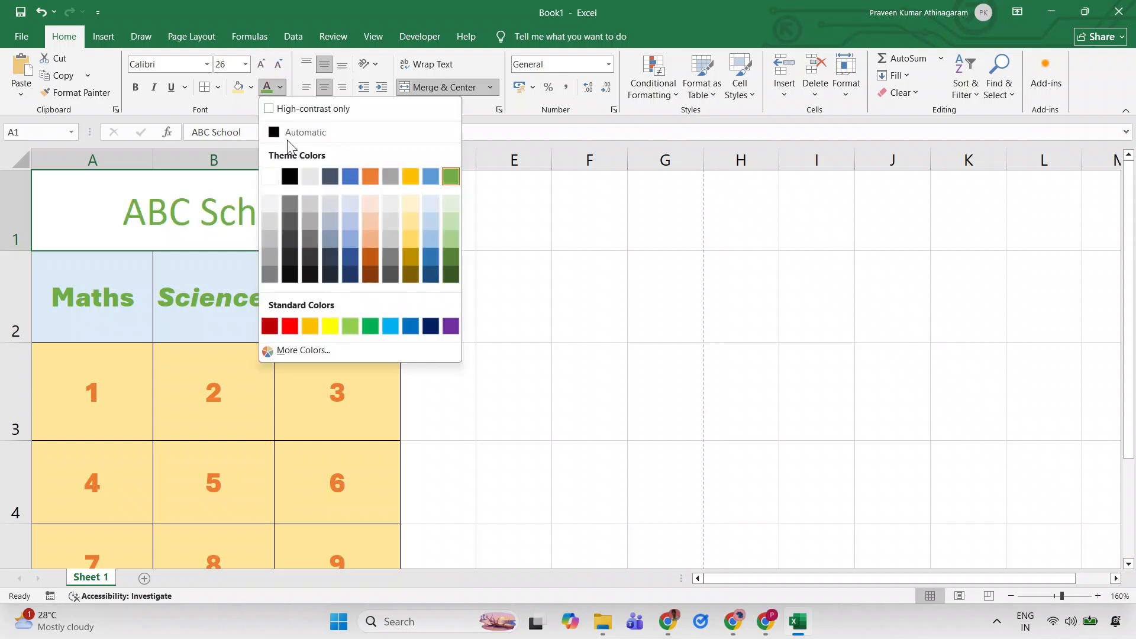
left_click(374, 182)
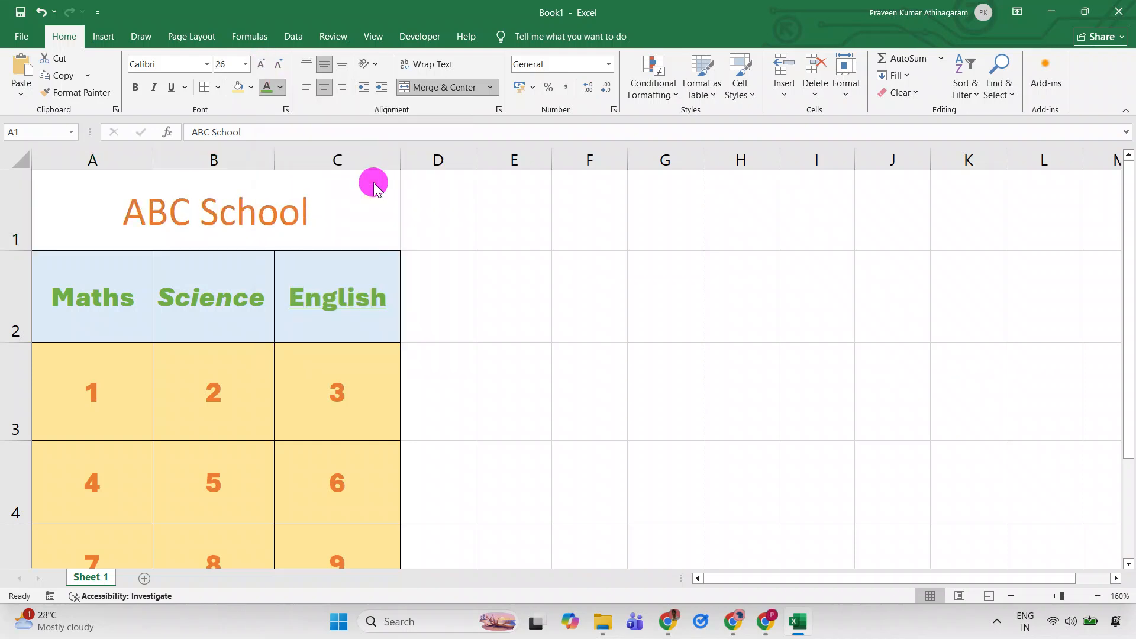
Fill the merged title cell with the lightest tint of the blue-gray theme color and underline its text
left_click(251, 89)
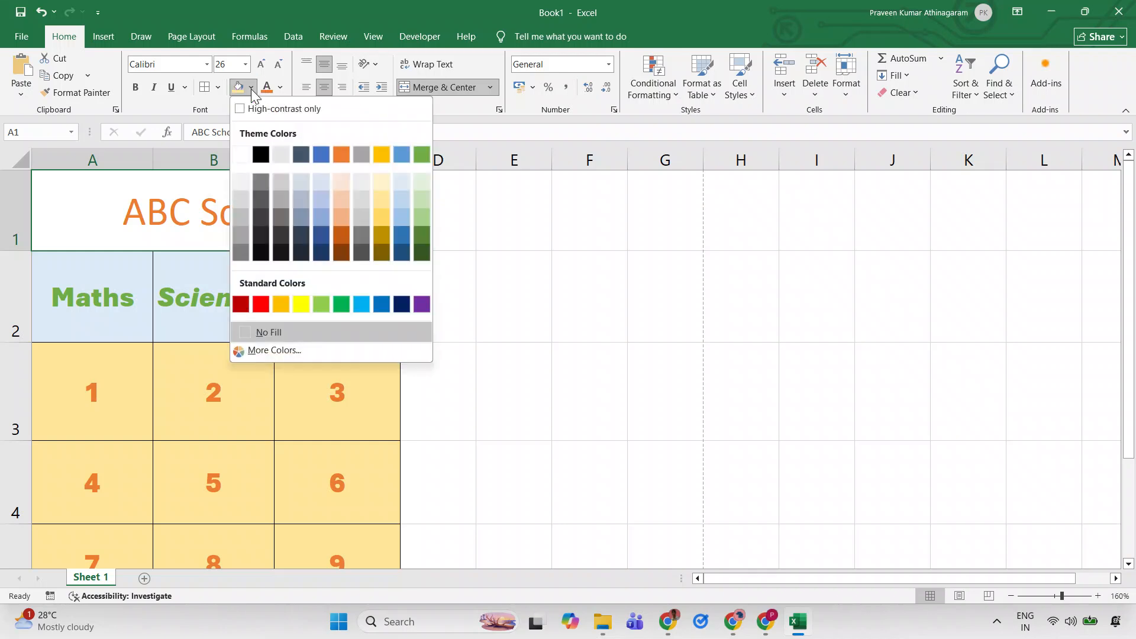
left_click(304, 187)
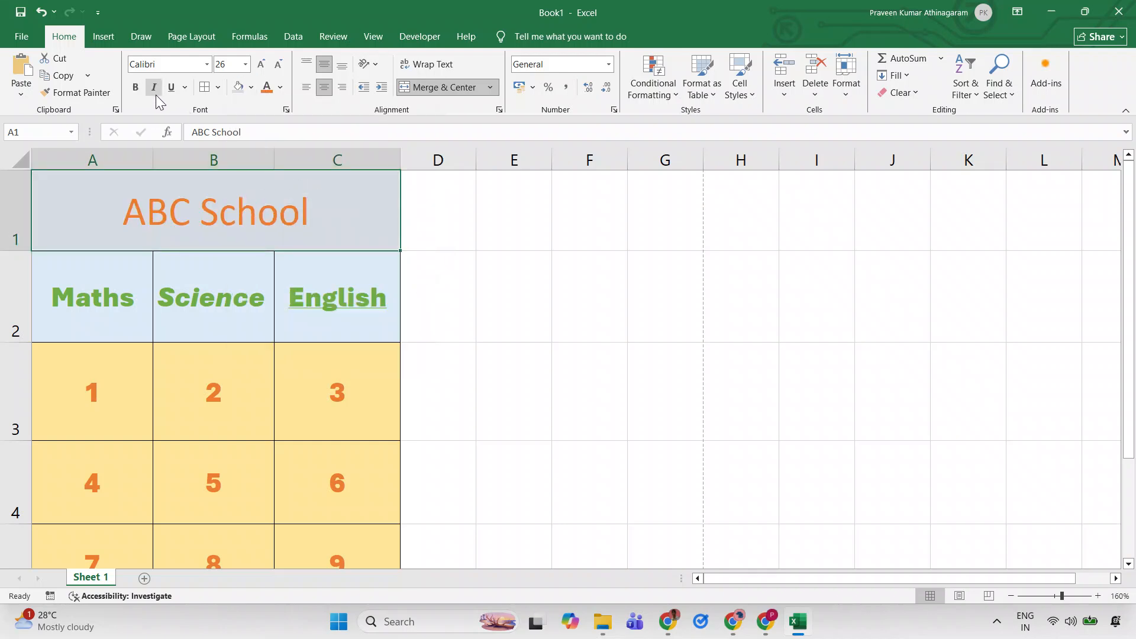
left_click(172, 87)
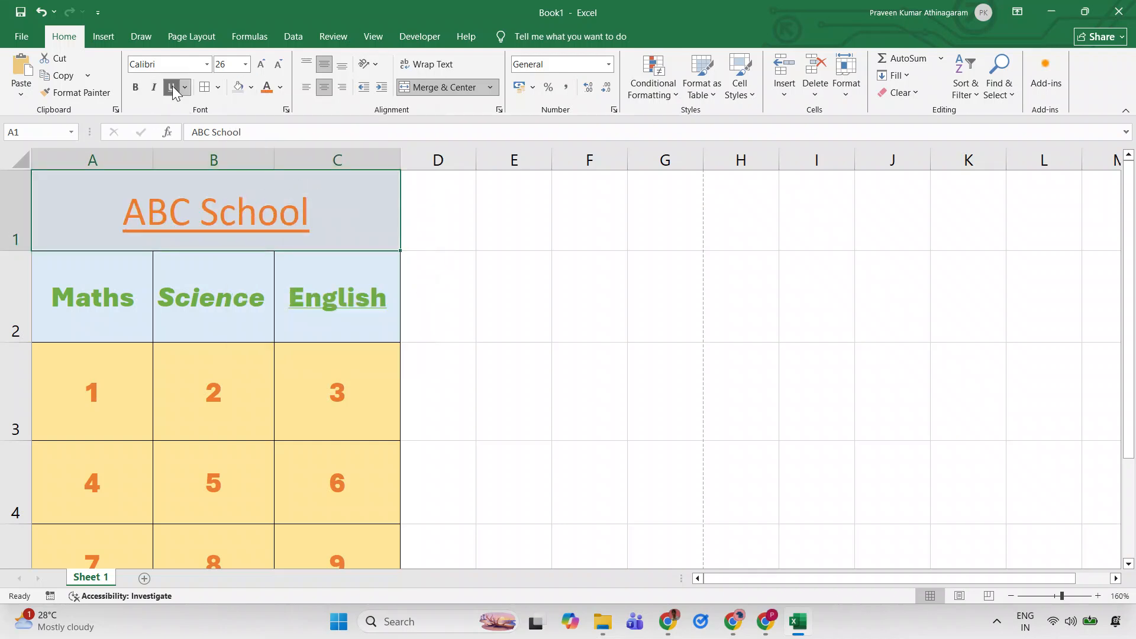